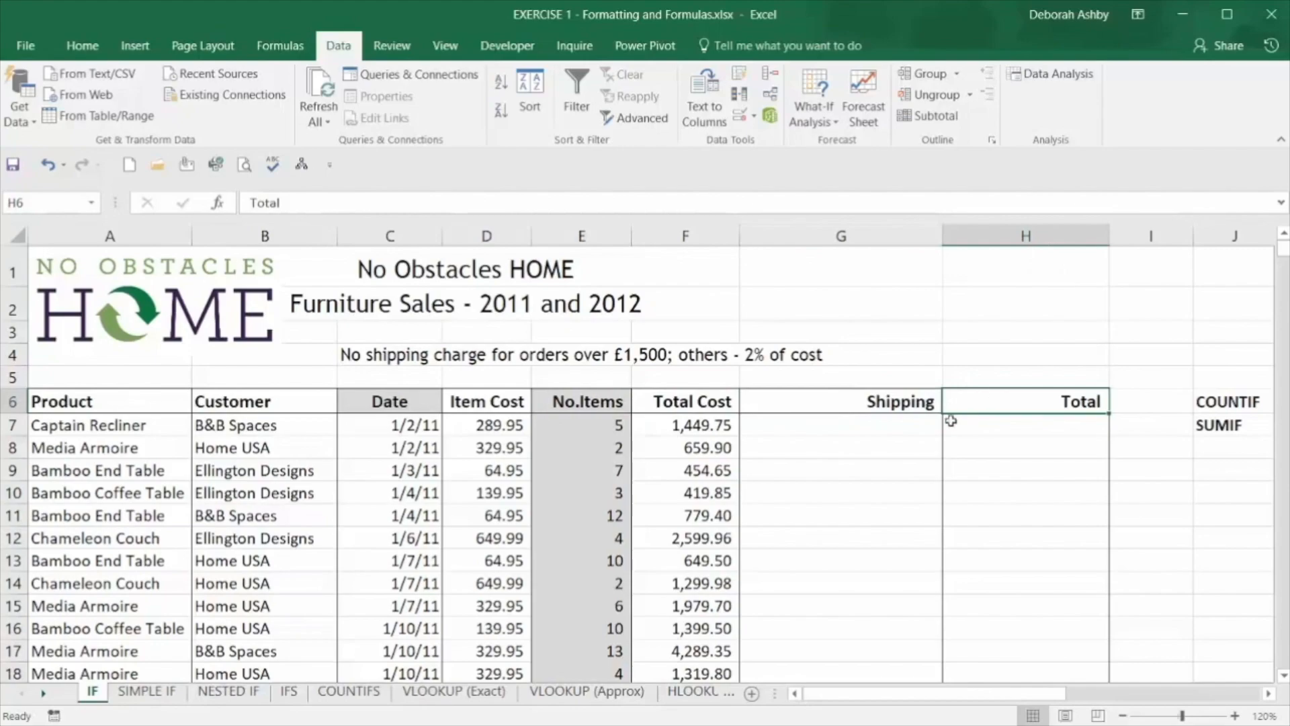
# Enter the formula =IF(F7>=1500,0,F7*2%) in the first Shipping cell, G7.
pyautogui.click(886, 427)
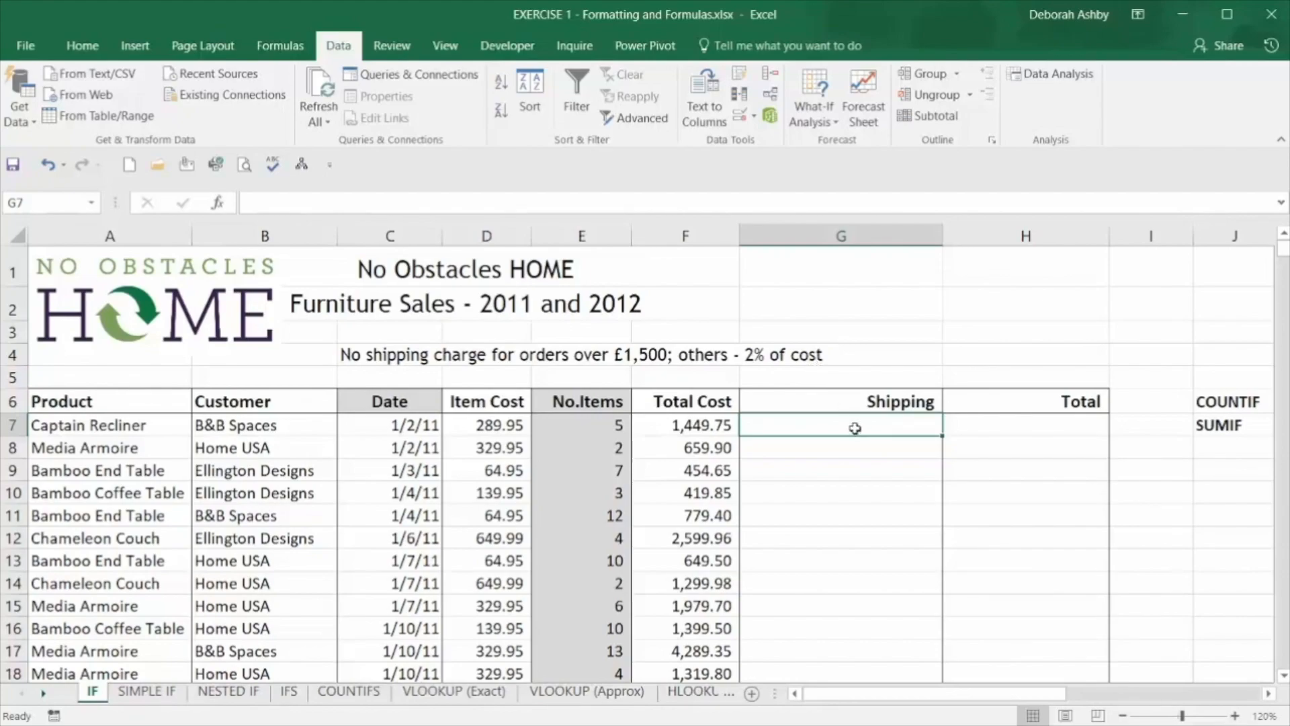
pyautogui.click(711, 424)
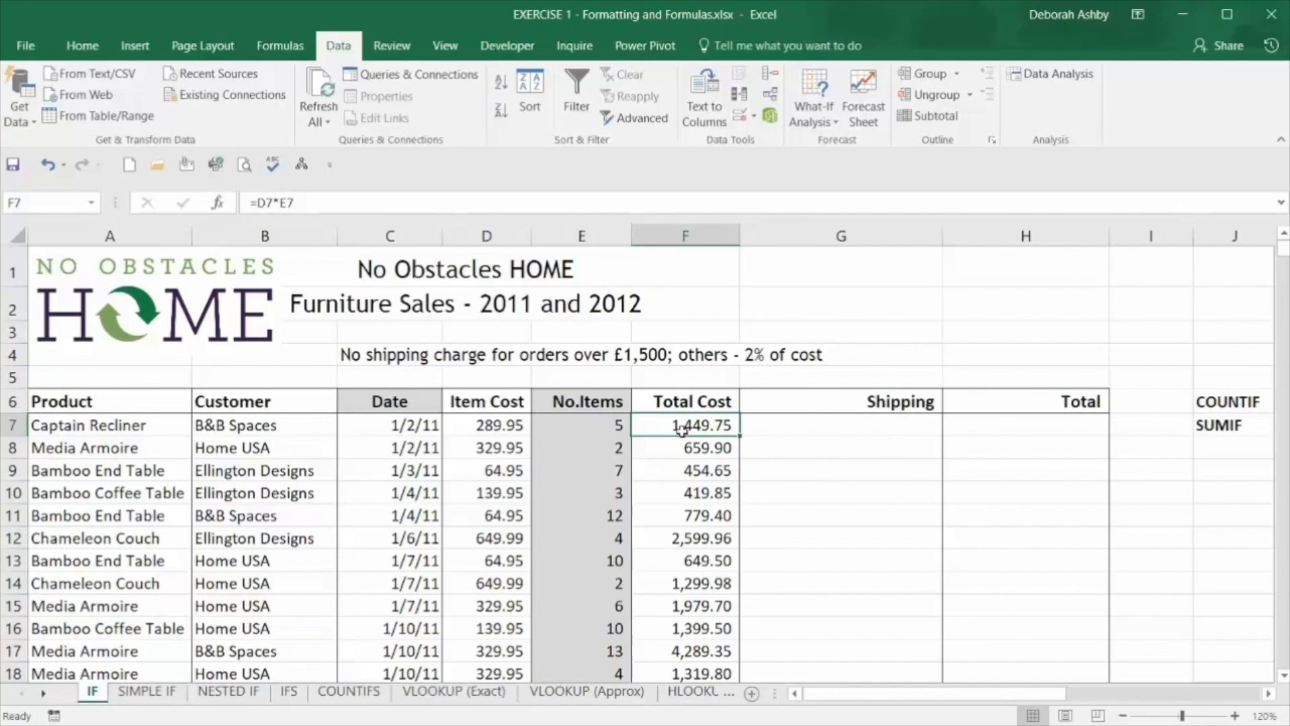
pyautogui.click(800, 432)
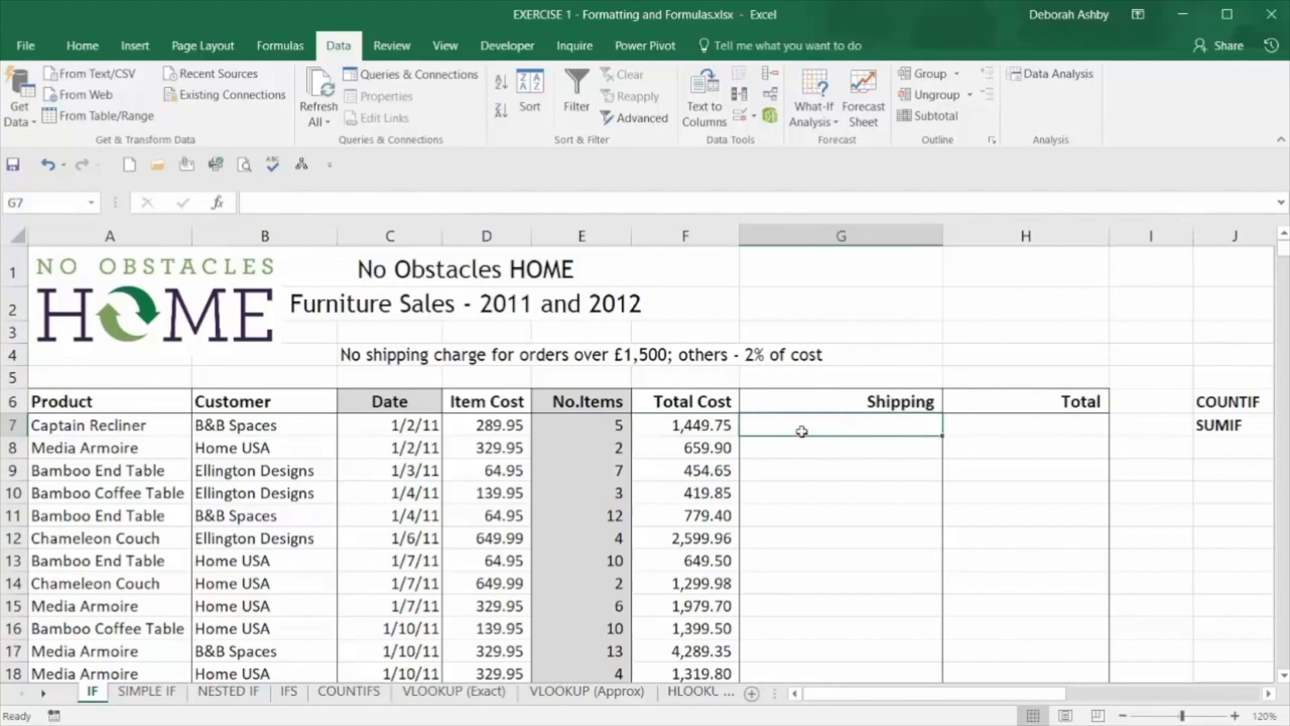
pyautogui.write('=IF')
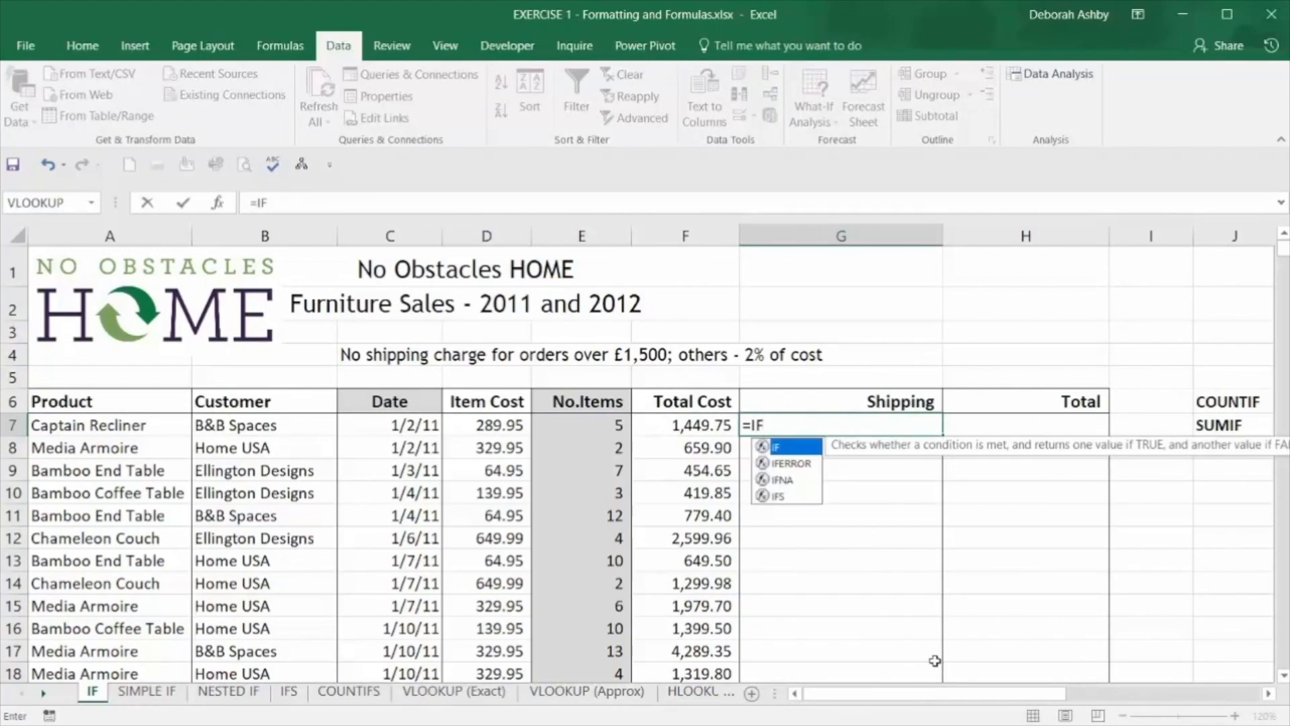
pyautogui.write('(')
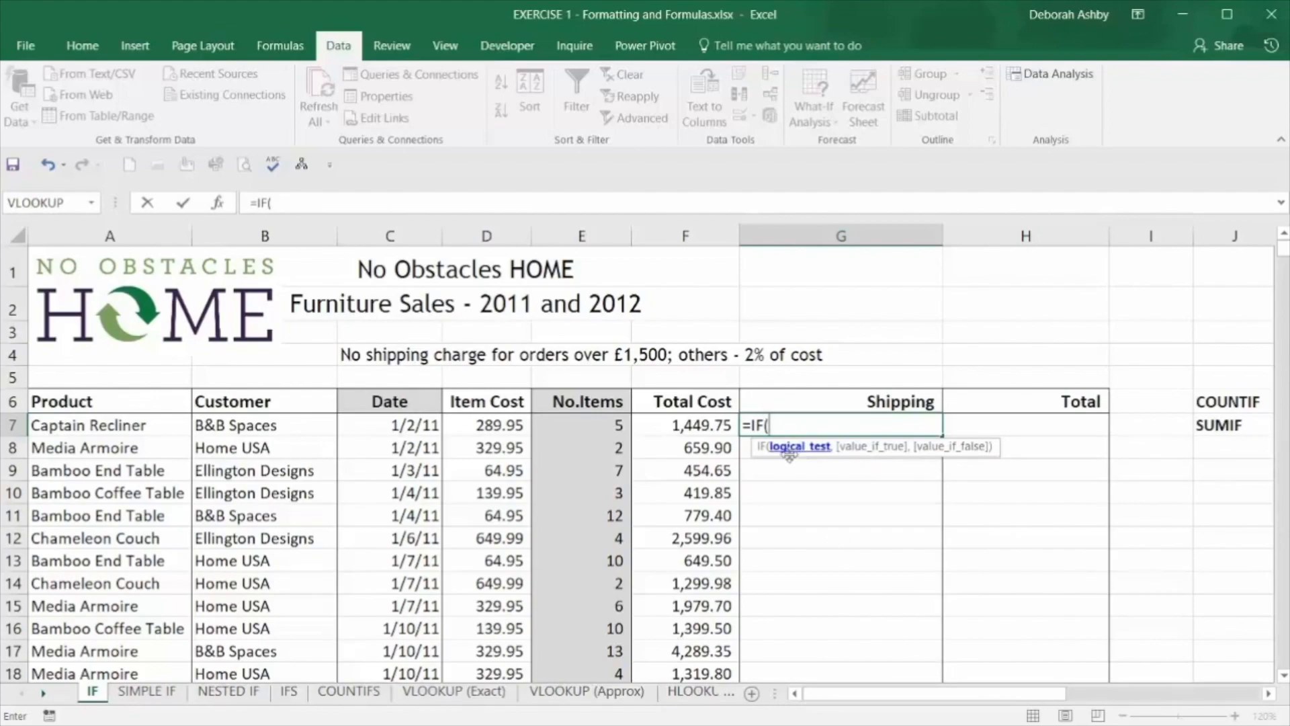
pyautogui.click(704, 425)
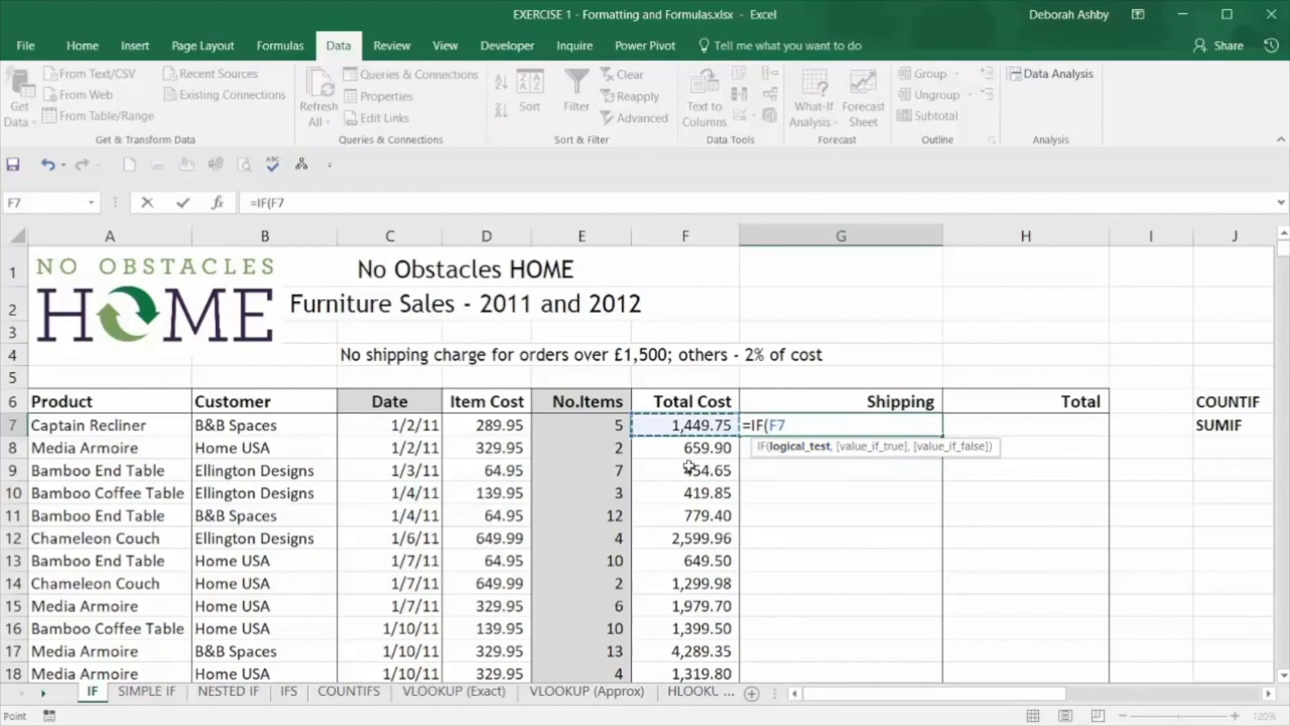
pyautogui.write('>=1500')
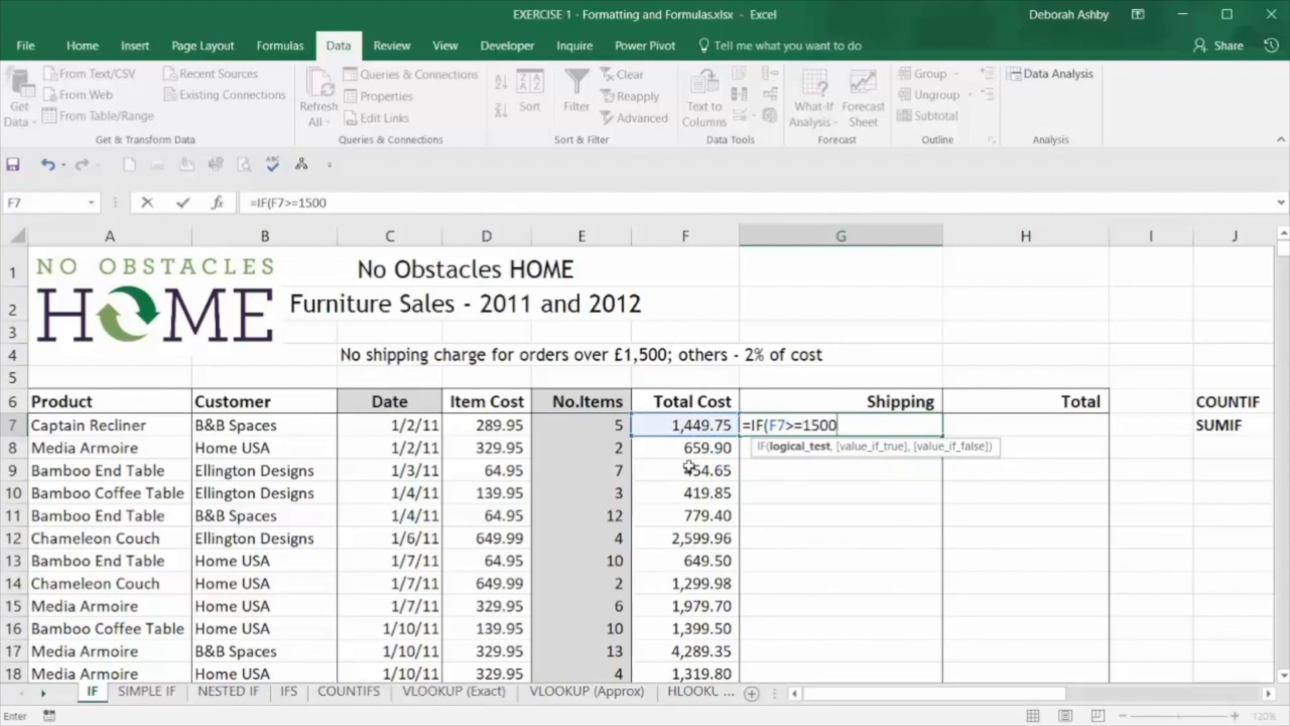
pyautogui.write(',')
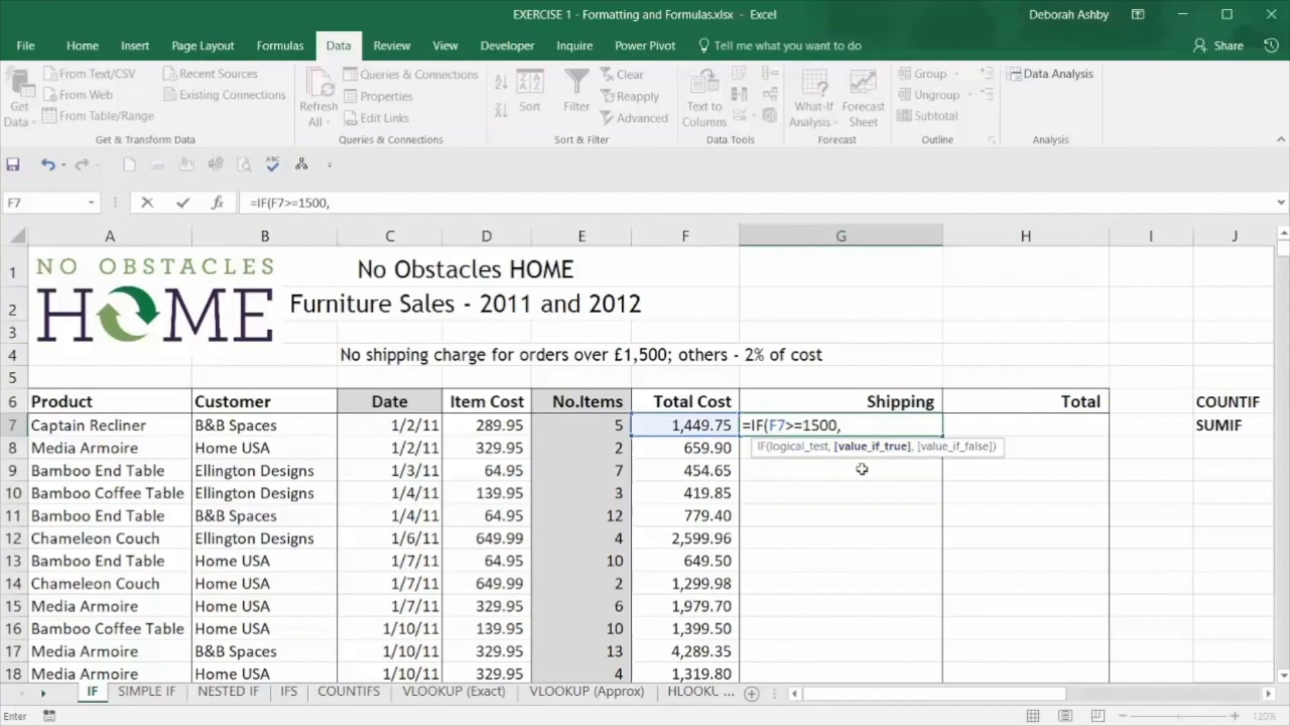
pyautogui.write('0,')
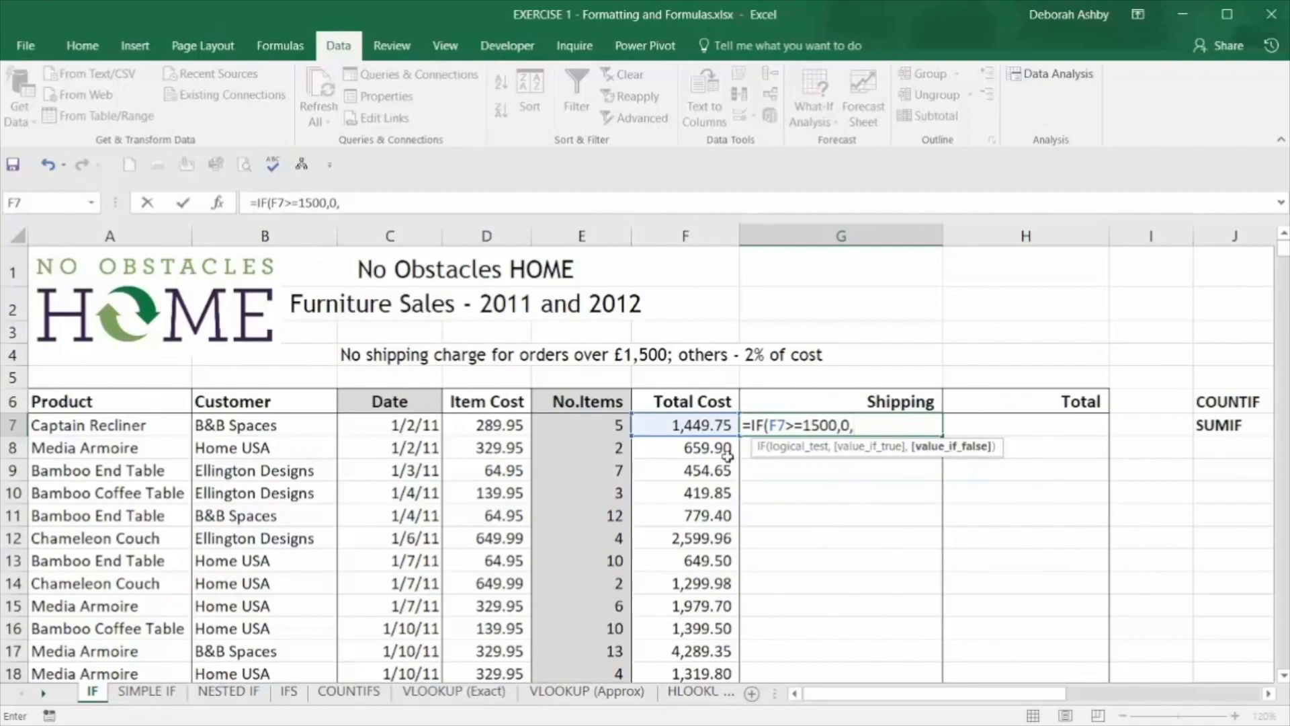
pyautogui.click(705, 427)
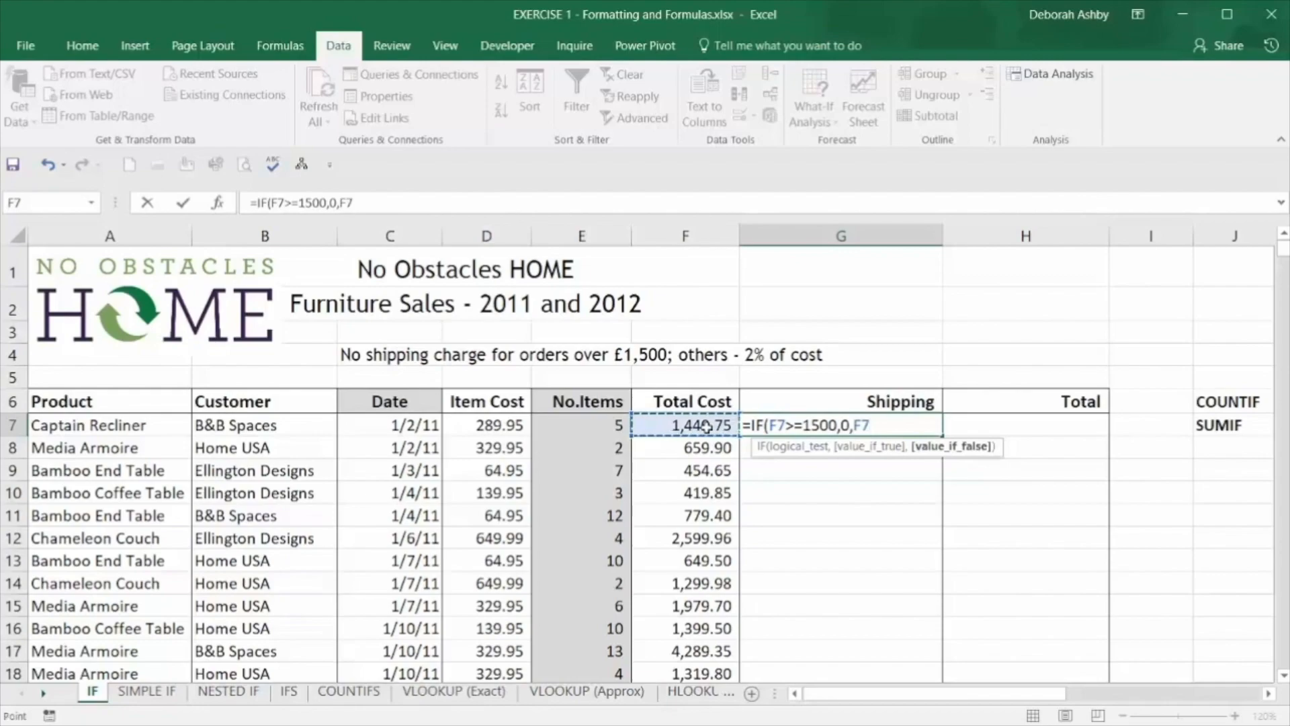
pyautogui.write('*2%')
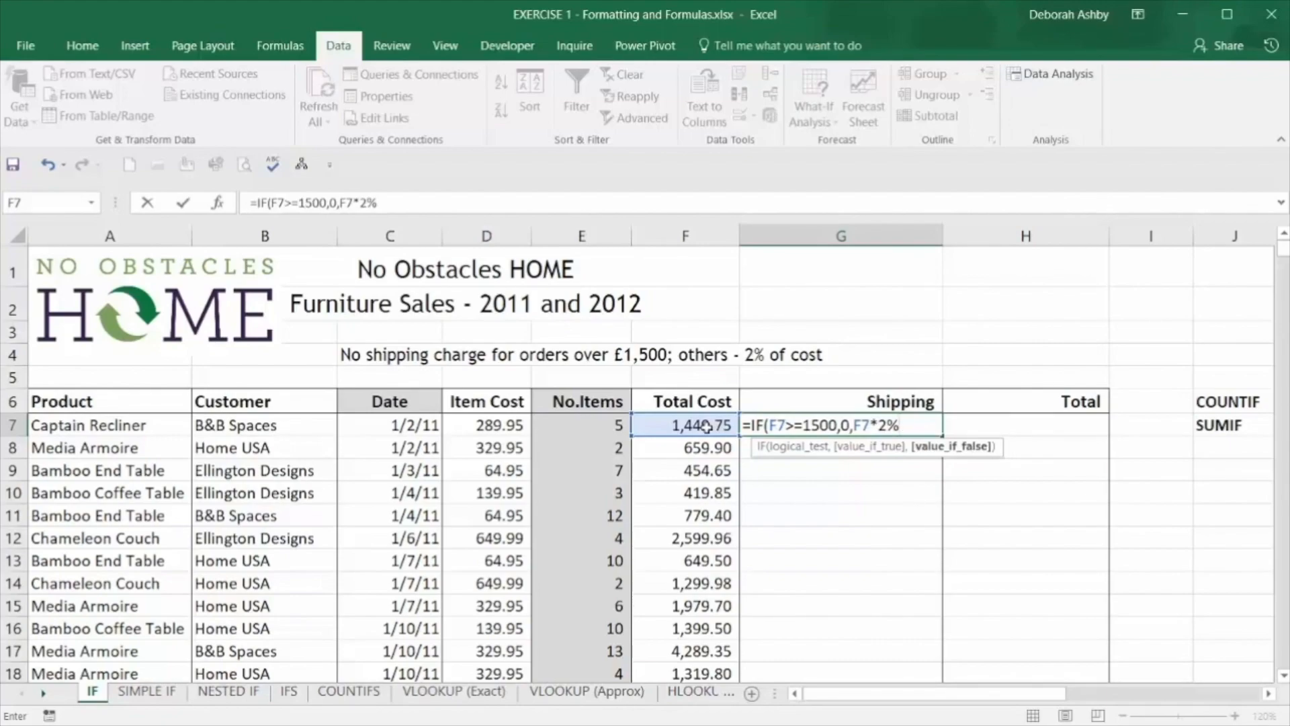
pyautogui.write(')')
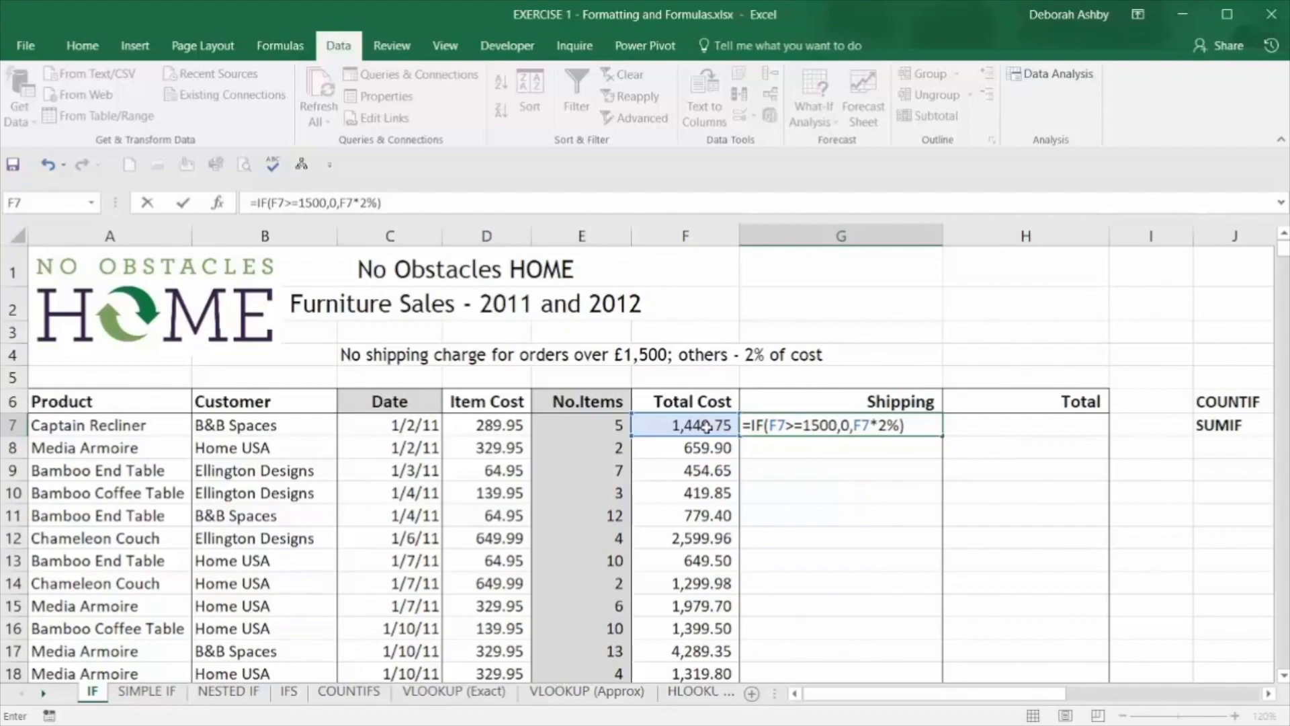
pyautogui.press('Return')
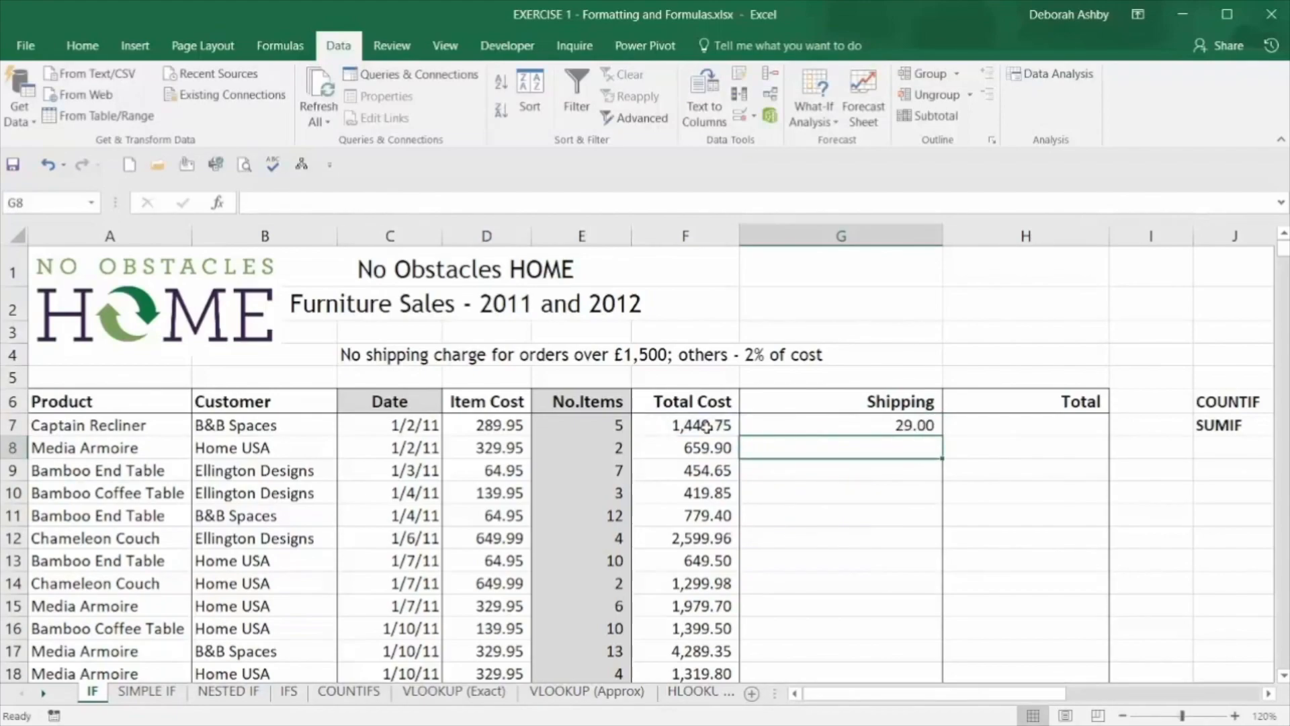
# Fill the shipping formula from G7 down the whole Shipping column and undo that fill.
pyautogui.click(916, 425)
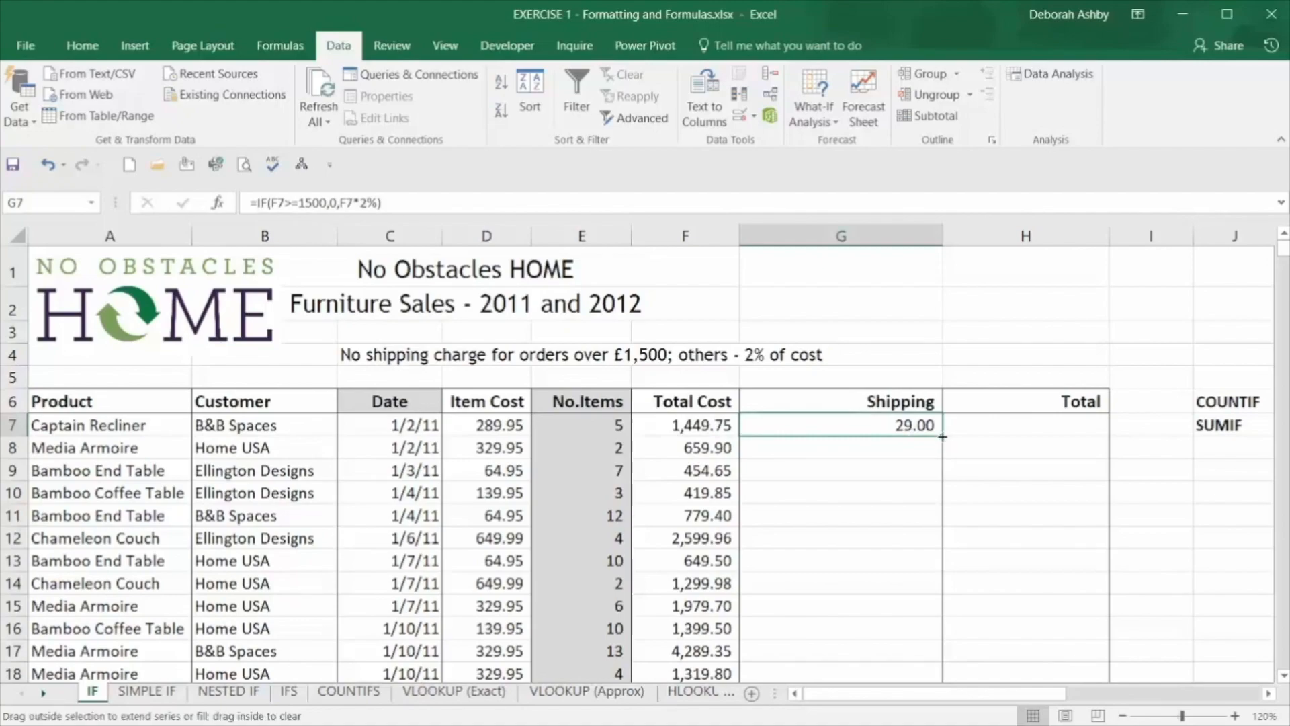
pyautogui.doubleClick(942, 437)
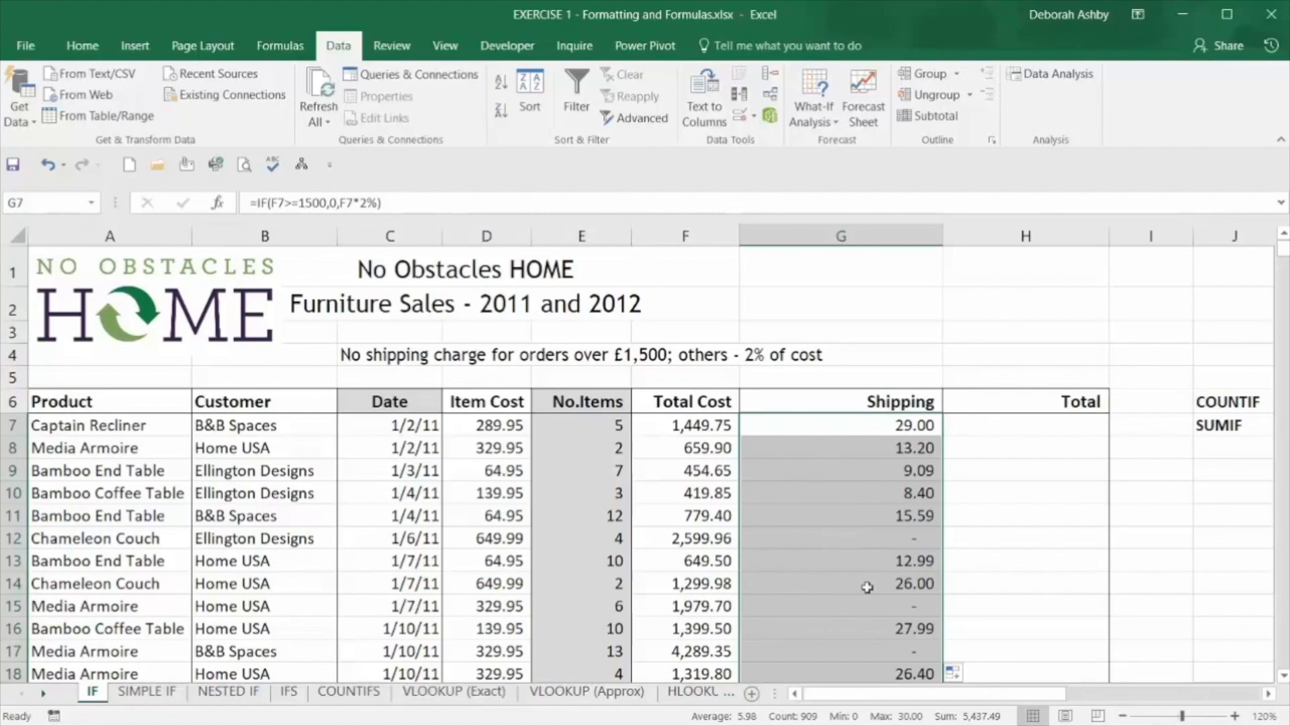
pyautogui.click(48, 165)
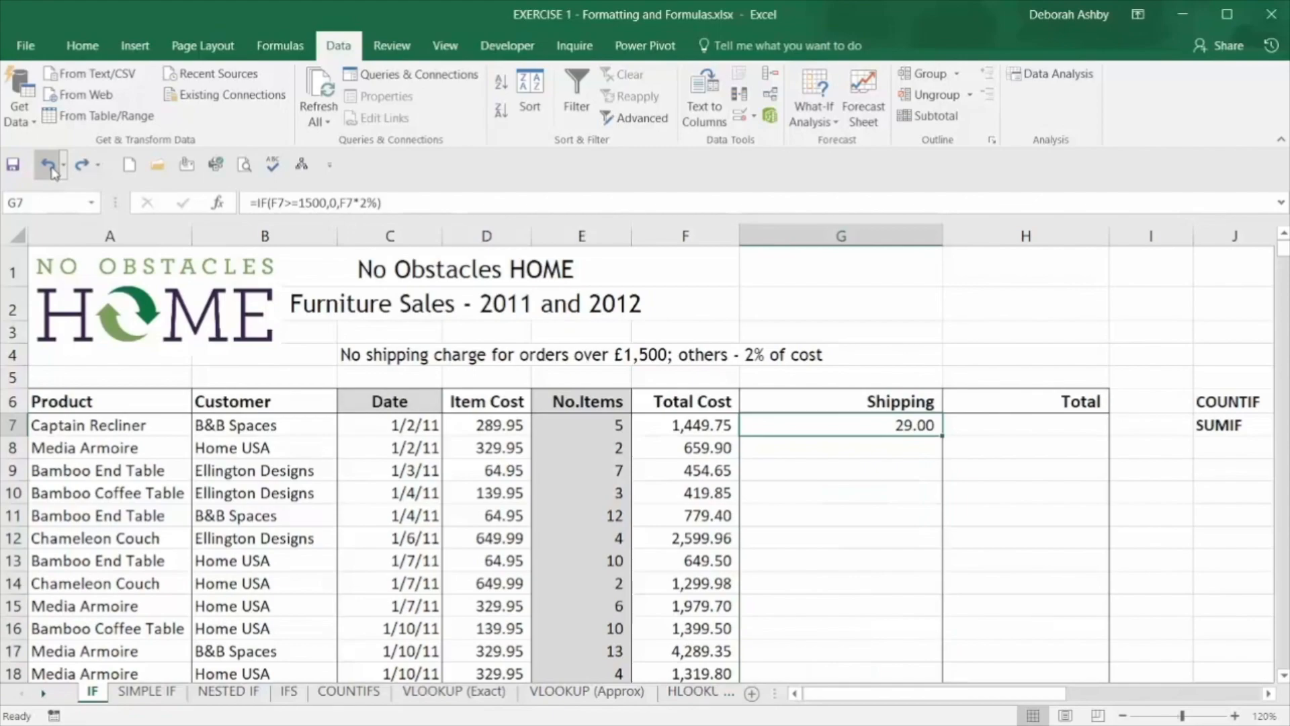
# Open Shipping cell G7 for editing and delete its entire formula.
pyautogui.doubleClick(915, 427)
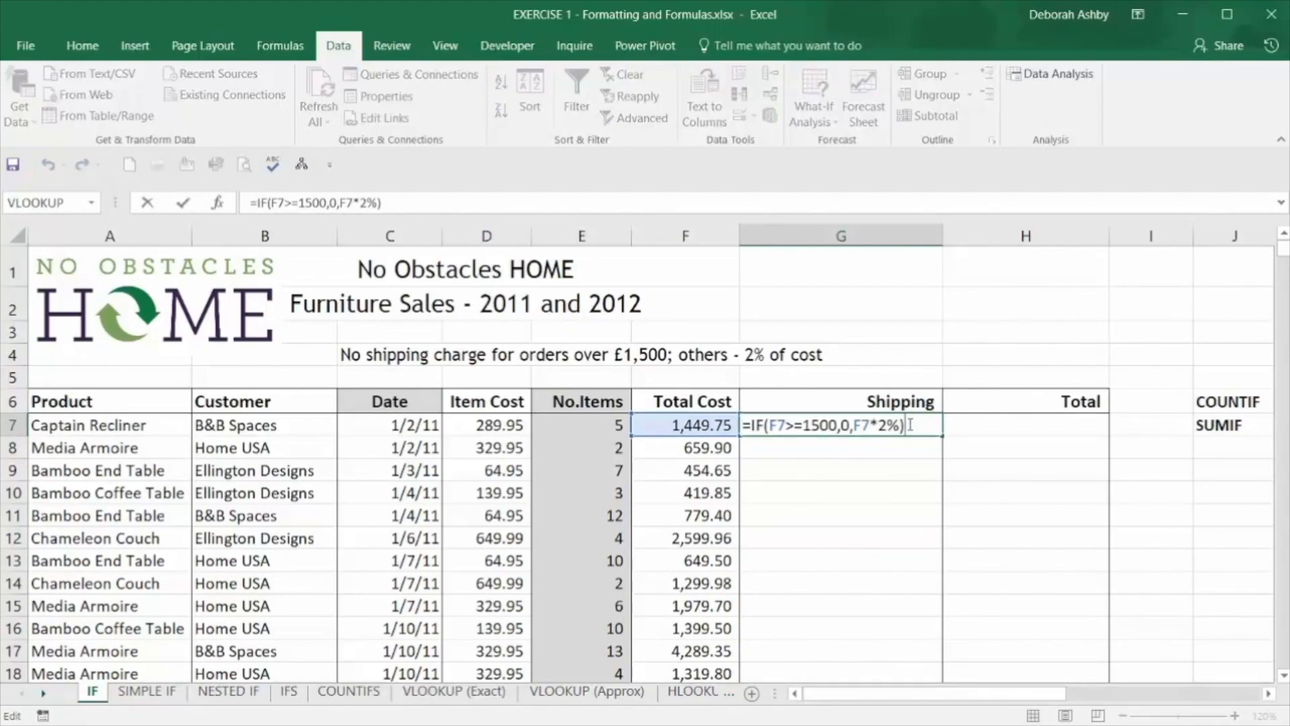
pyautogui.rightClick(910, 426)
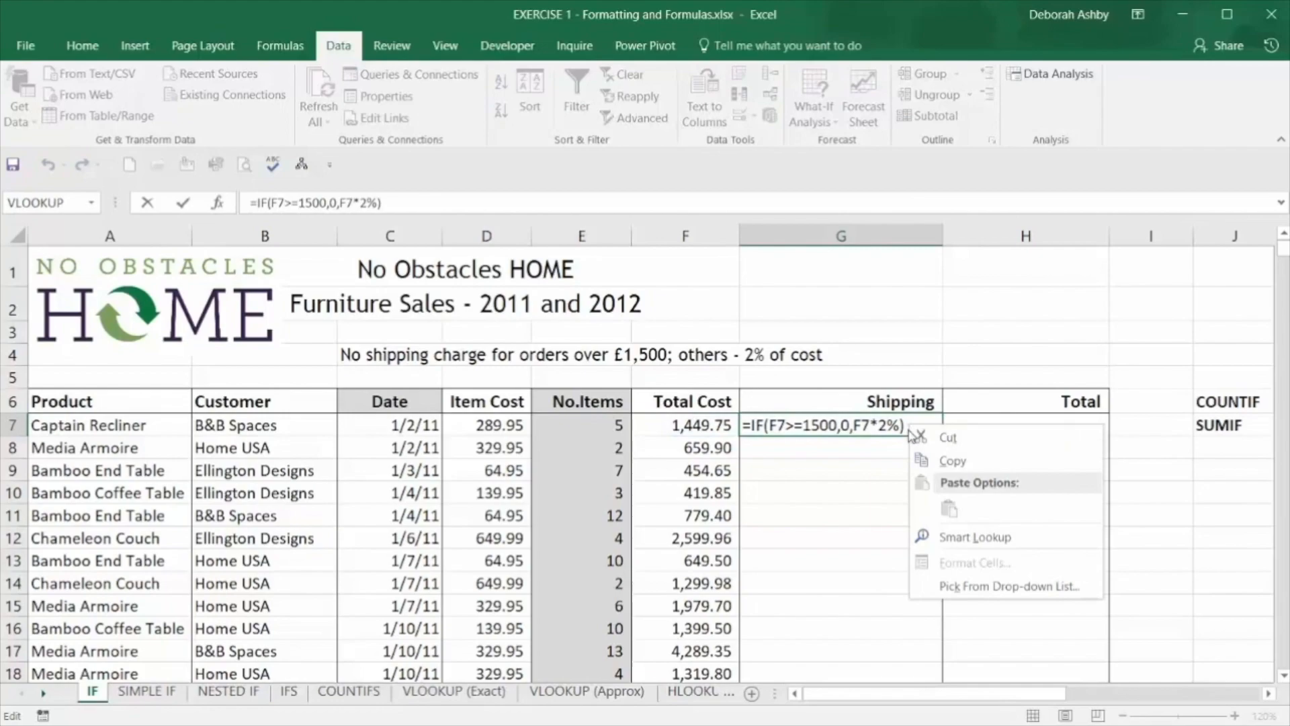
pyautogui.press('Escape')
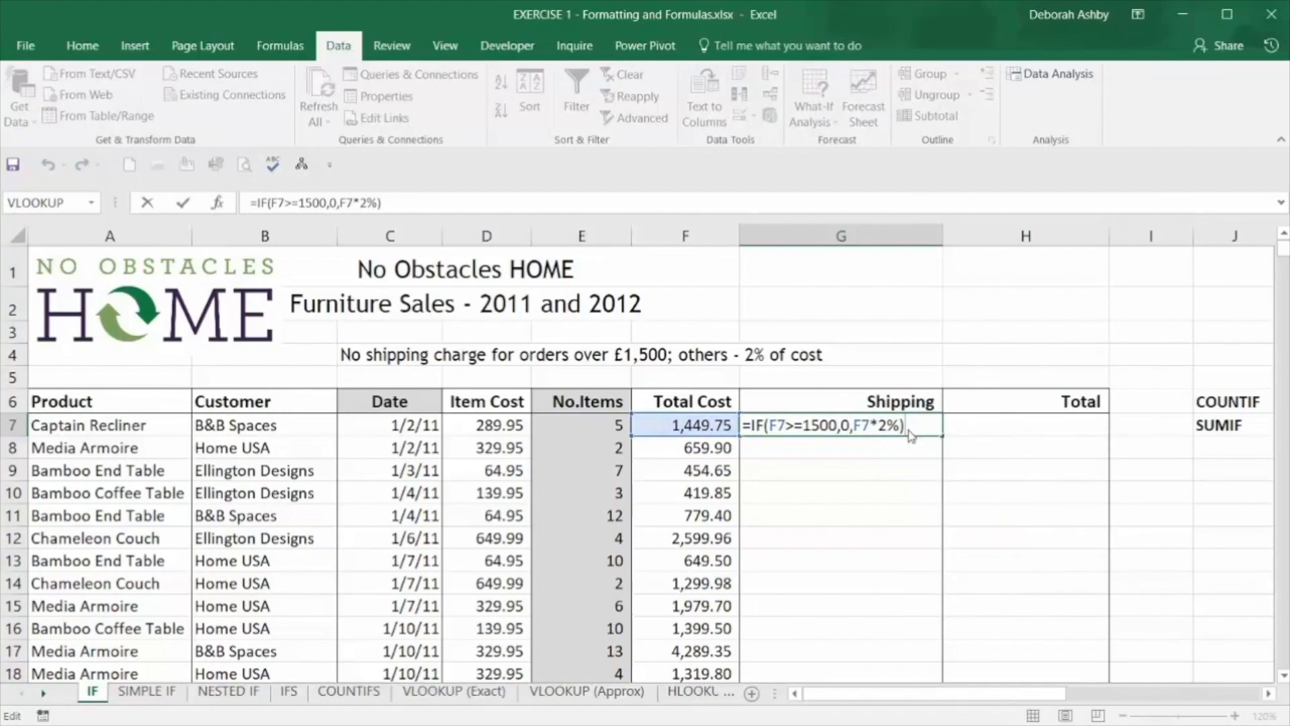
pyautogui.press('BackSpace')
pyautogui.press('BackSpace')
pyautogui.press('BackSpace')
pyautogui.press('BackSpace')
pyautogui.press('BackSpace')
pyautogui.press('BackSpace')
pyautogui.press('BackSpace')
pyautogui.press('BackSpace')
pyautogui.press('BackSpace')
pyautogui.press('BackSpace')
pyautogui.press('BackSpace')
pyautogui.press('BackSpace')
pyautogui.press('BackSpace')
pyautogui.press('BackSpace')
pyautogui.press('BackSpace')
pyautogui.press('BackSpace')
pyautogui.press('BackSpace')
pyautogui.press('BackSpace')
pyautogui.press('BackSpace')
pyautogui.press('BackSpace')
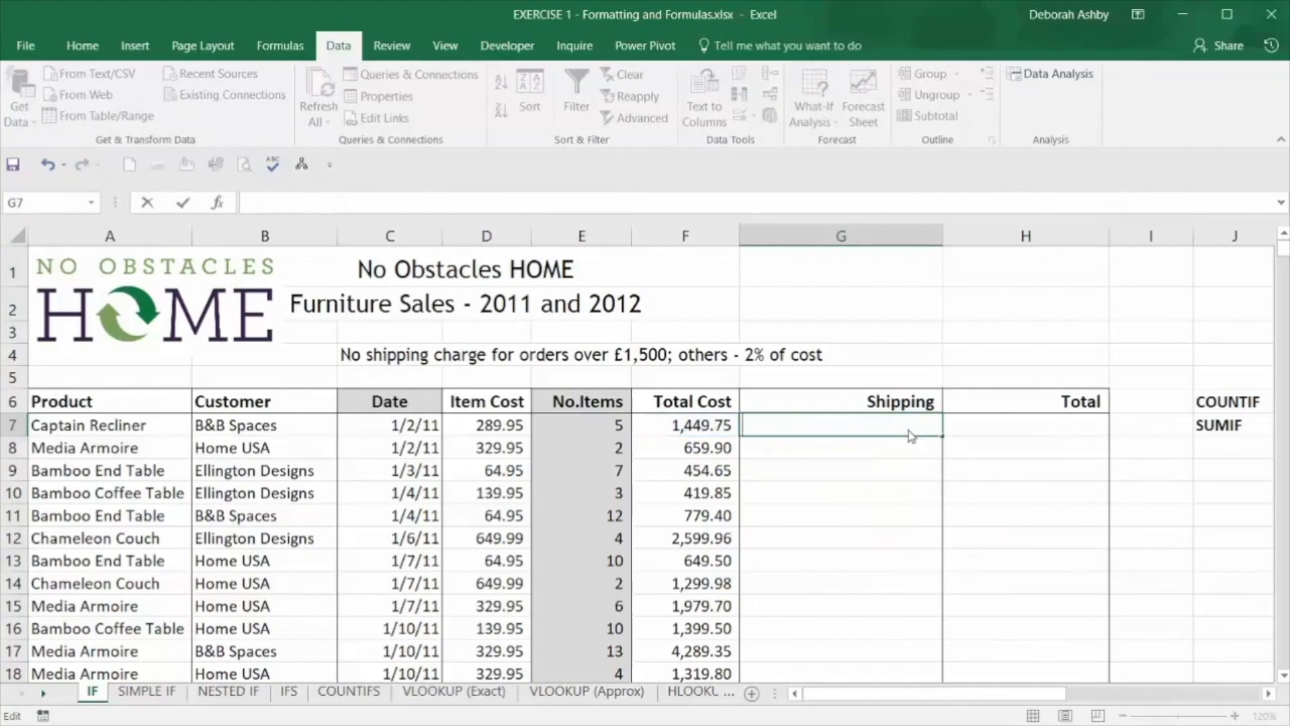
# Insert the IF function in G7 through the function dialog, with the logical test F7>=1500.
pyautogui.click(219, 204)
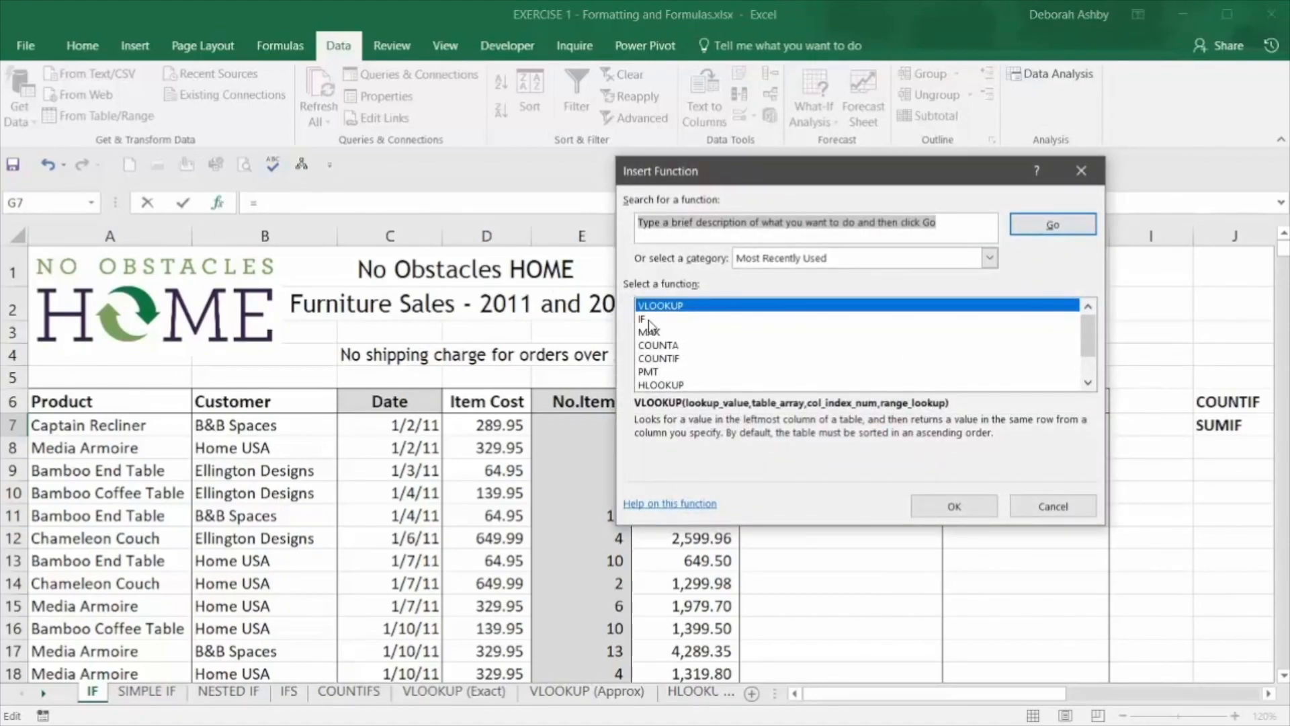
pyautogui.doubleClick(648, 321)
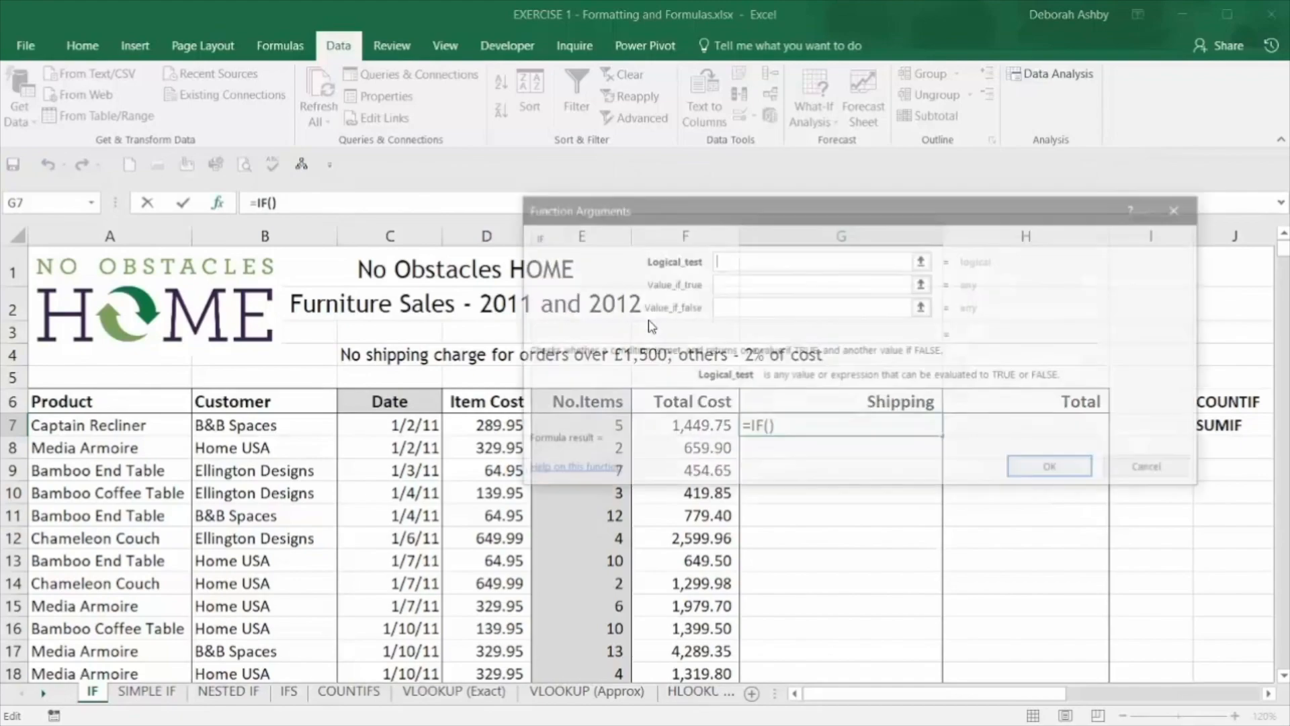
pyautogui.moveTo(812, 204); pyautogui.dragTo(866, 92)
pyautogui.click(692, 429)
pyautogui.write('>=')
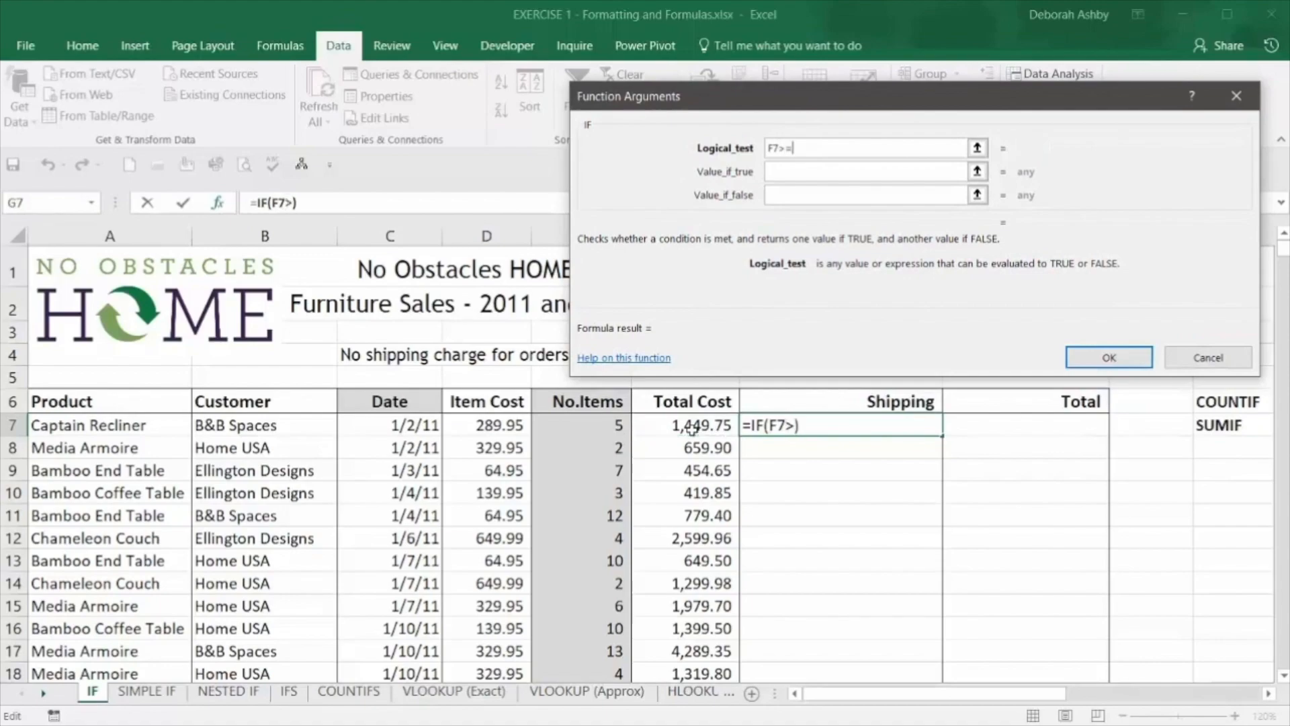
pyautogui.write('1500')
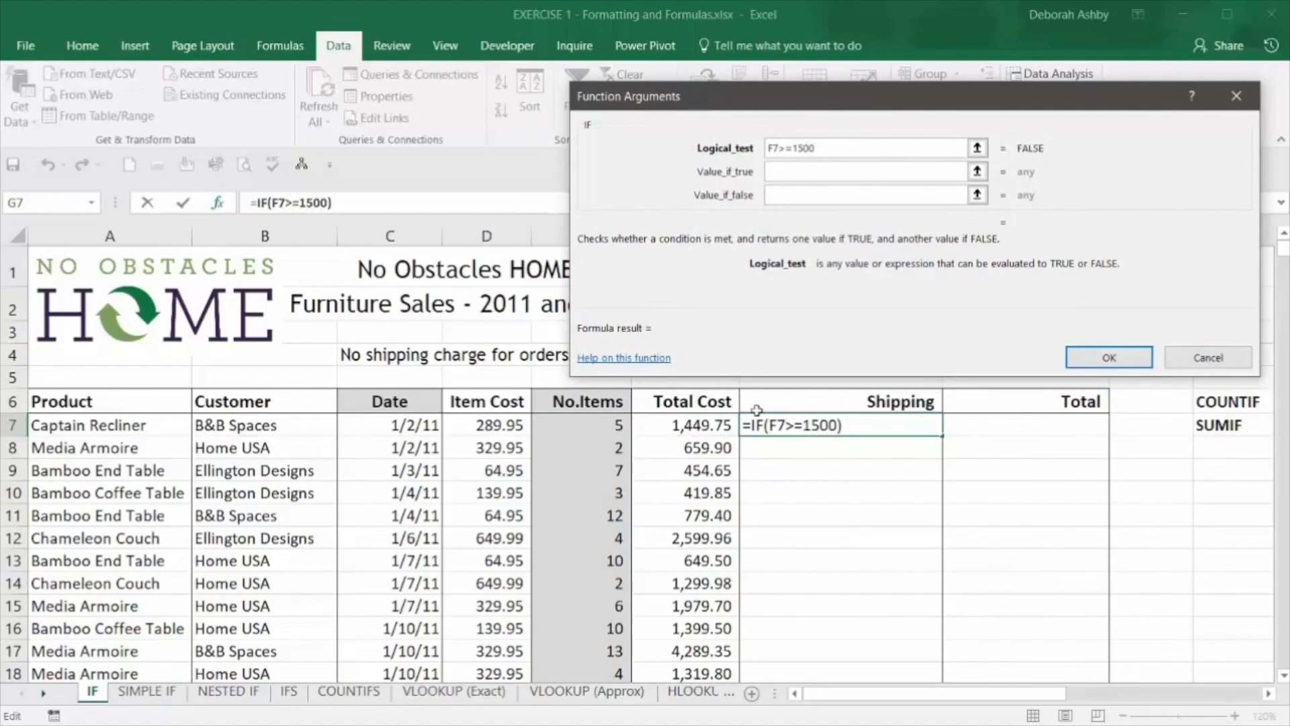
# Complete the IF function in G7 with 0 if true and F7*2% if false, and fill it down the Shipping column.
pyautogui.click(789, 170)
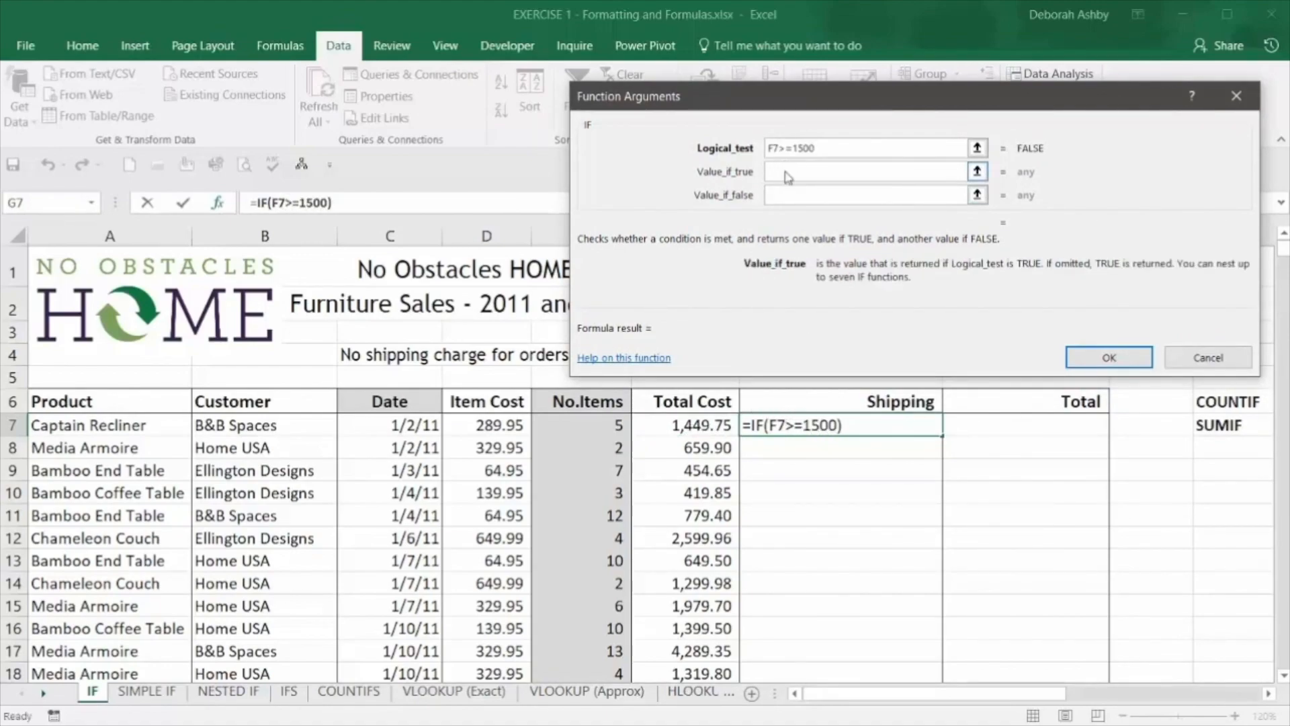
pyautogui.write('0')
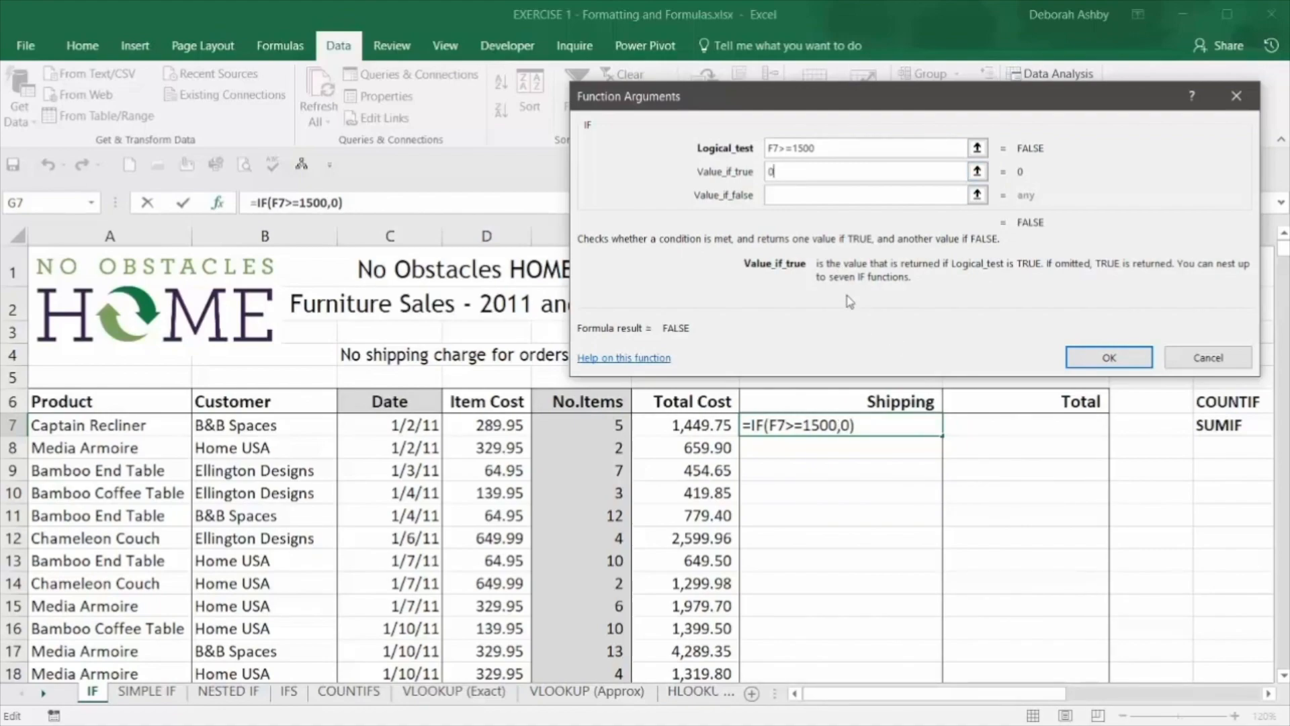
pyautogui.click(805, 194)
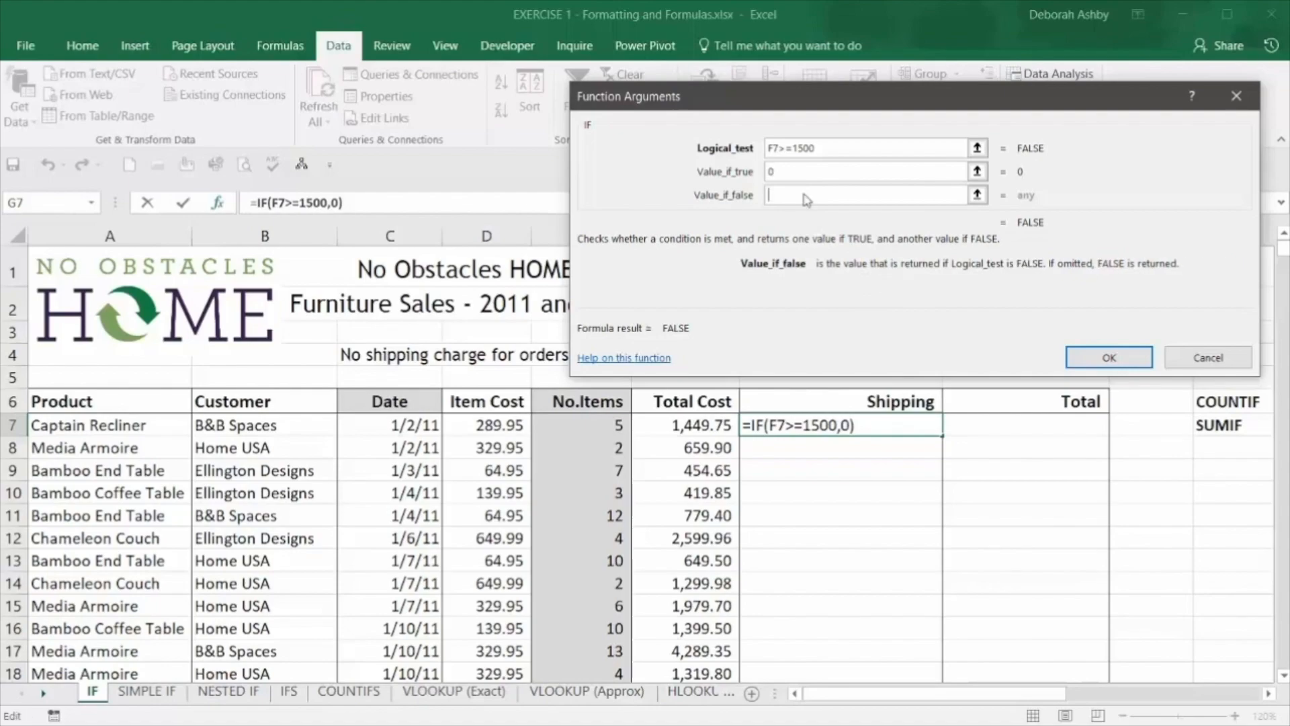
pyautogui.click(688, 431)
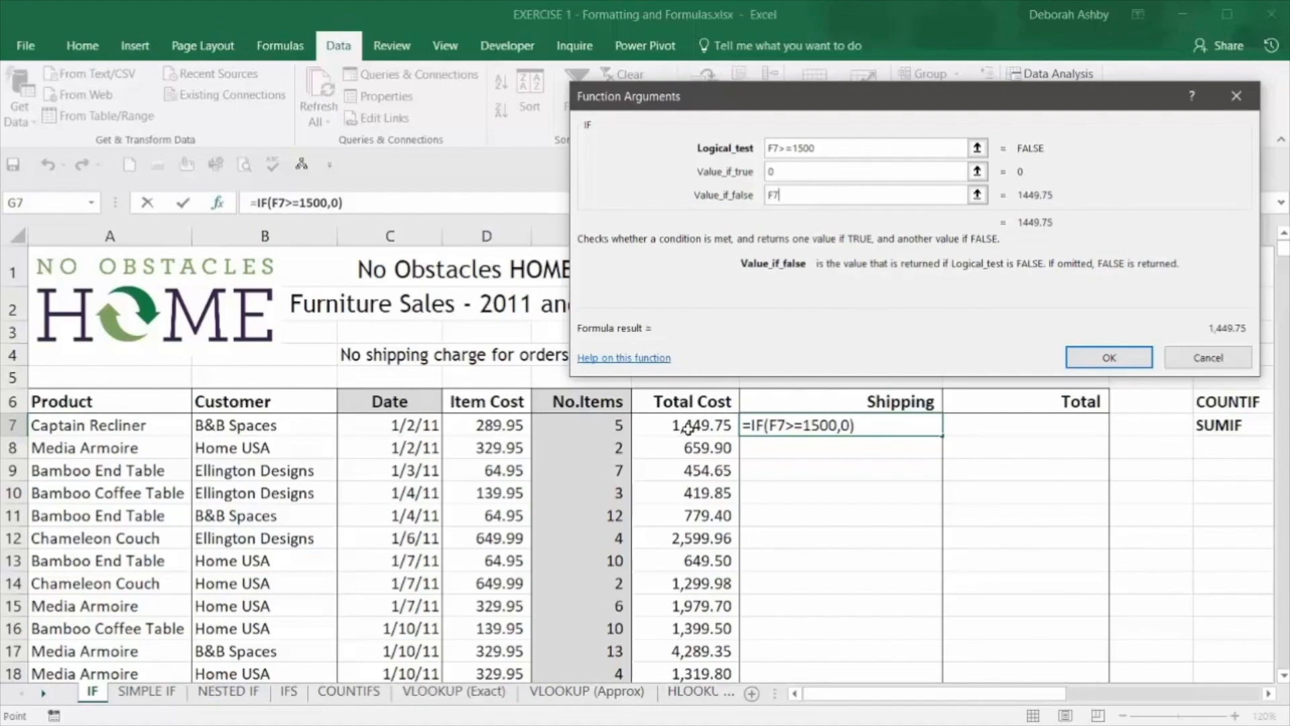
pyautogui.write('*')
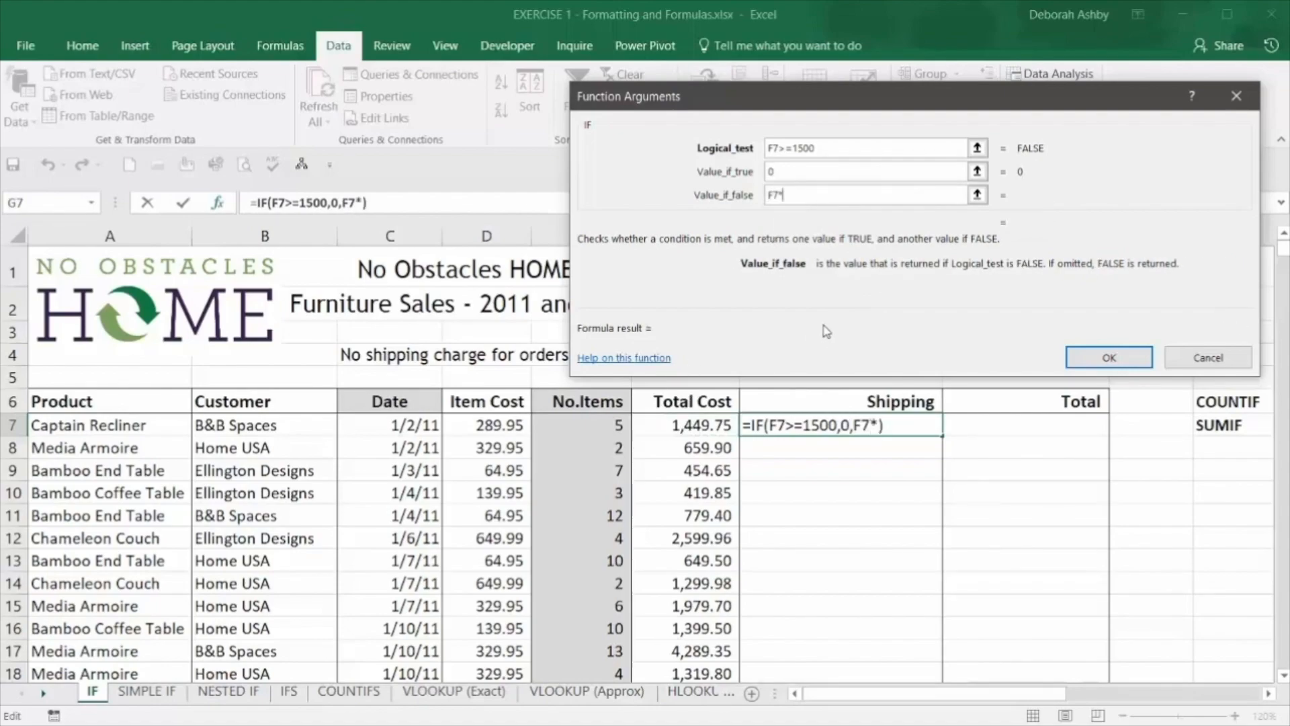
pyautogui.write('2%')
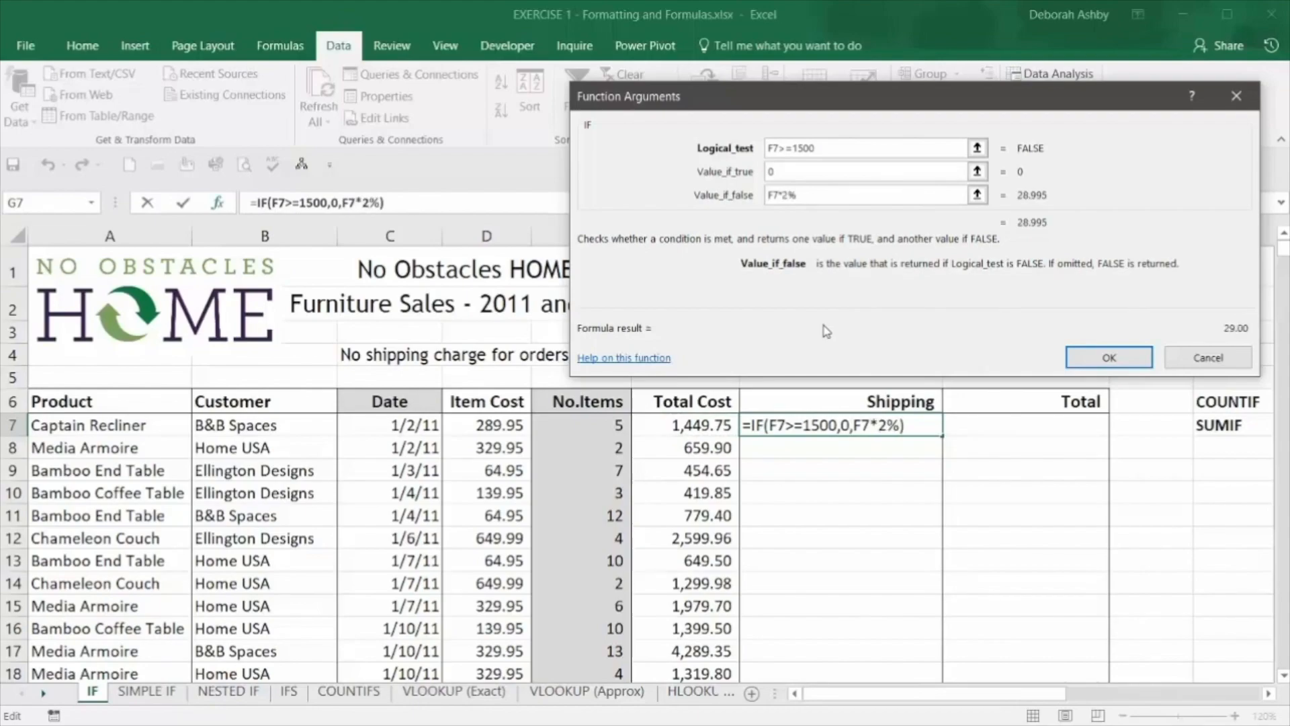
pyautogui.click(1141, 362)
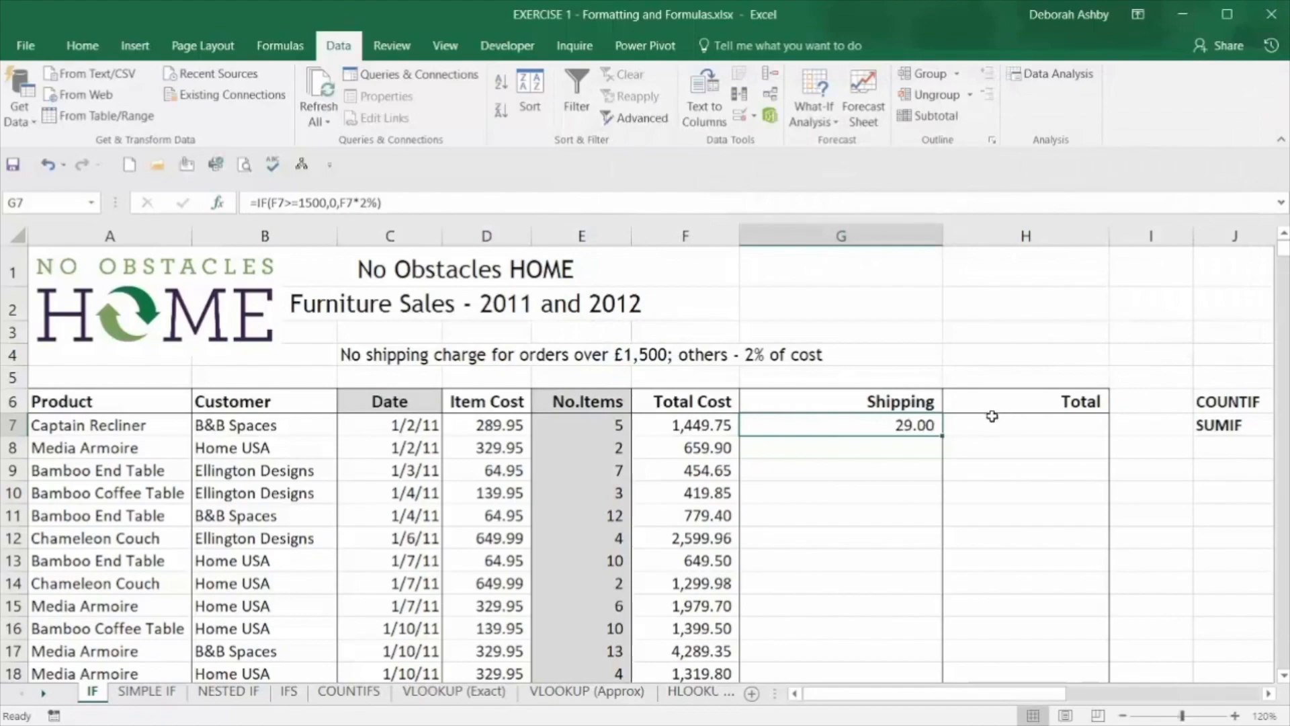
pyautogui.doubleClick(943, 435)
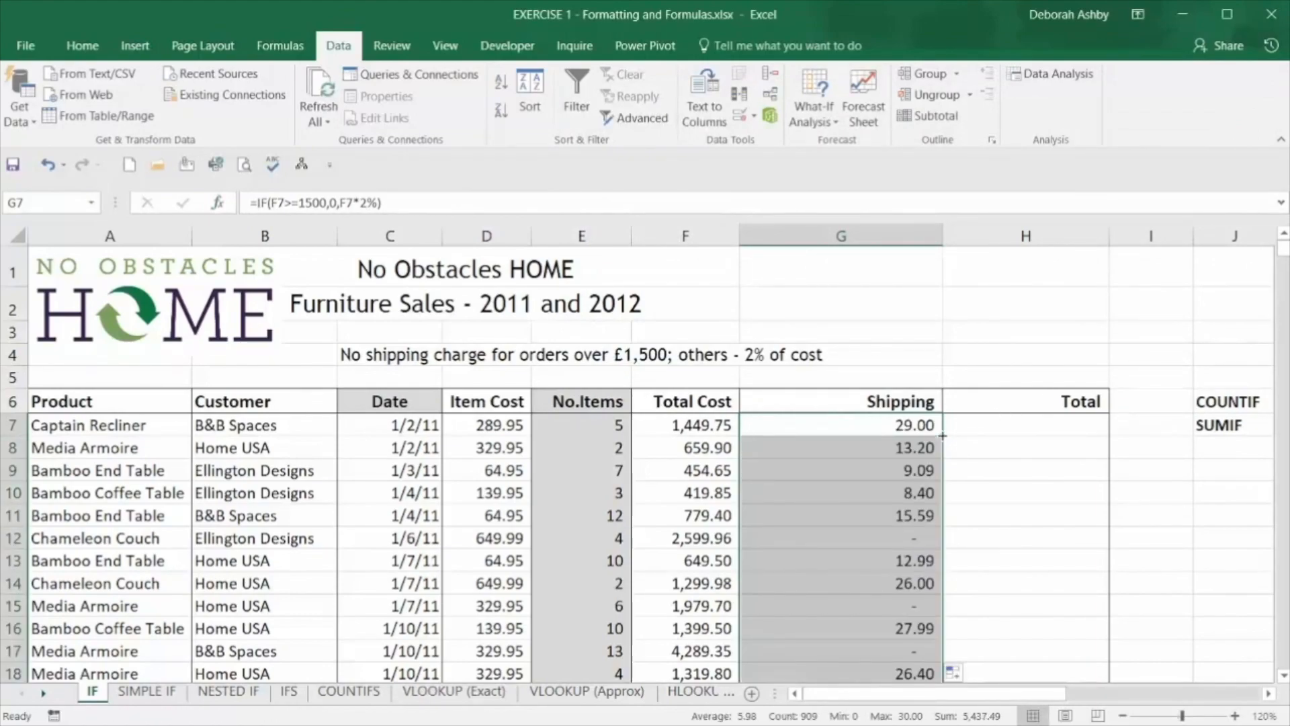
# Enter the formula =SUM(F7+G7) in Total cell H7 to add the order's cost and shipping.
pyautogui.click(1012, 429)
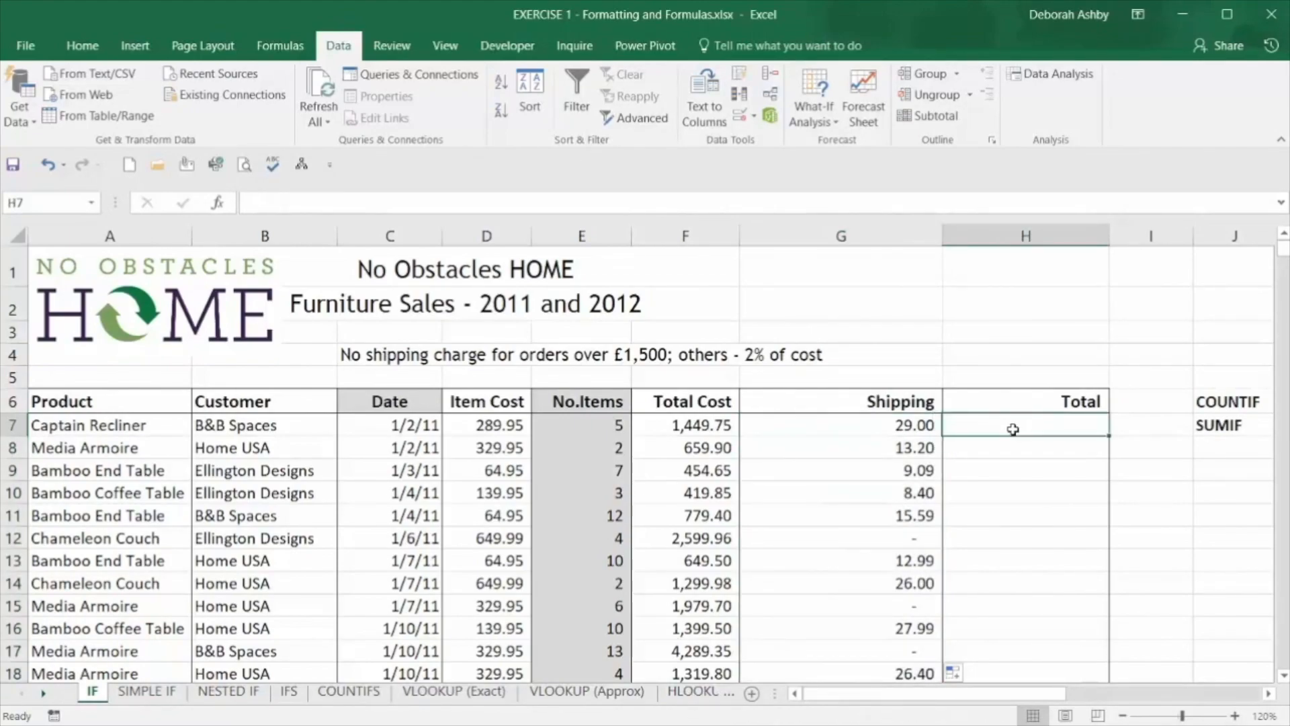
pyautogui.write('=')
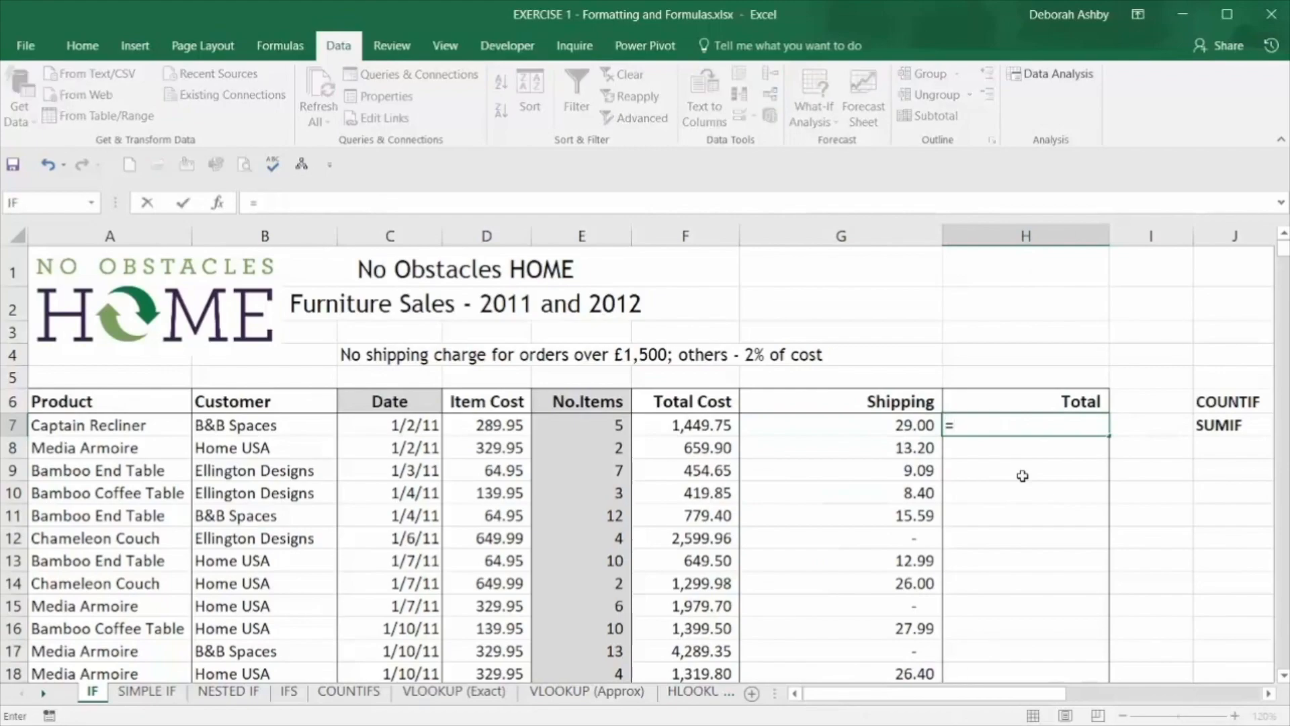
pyautogui.write('sum(')
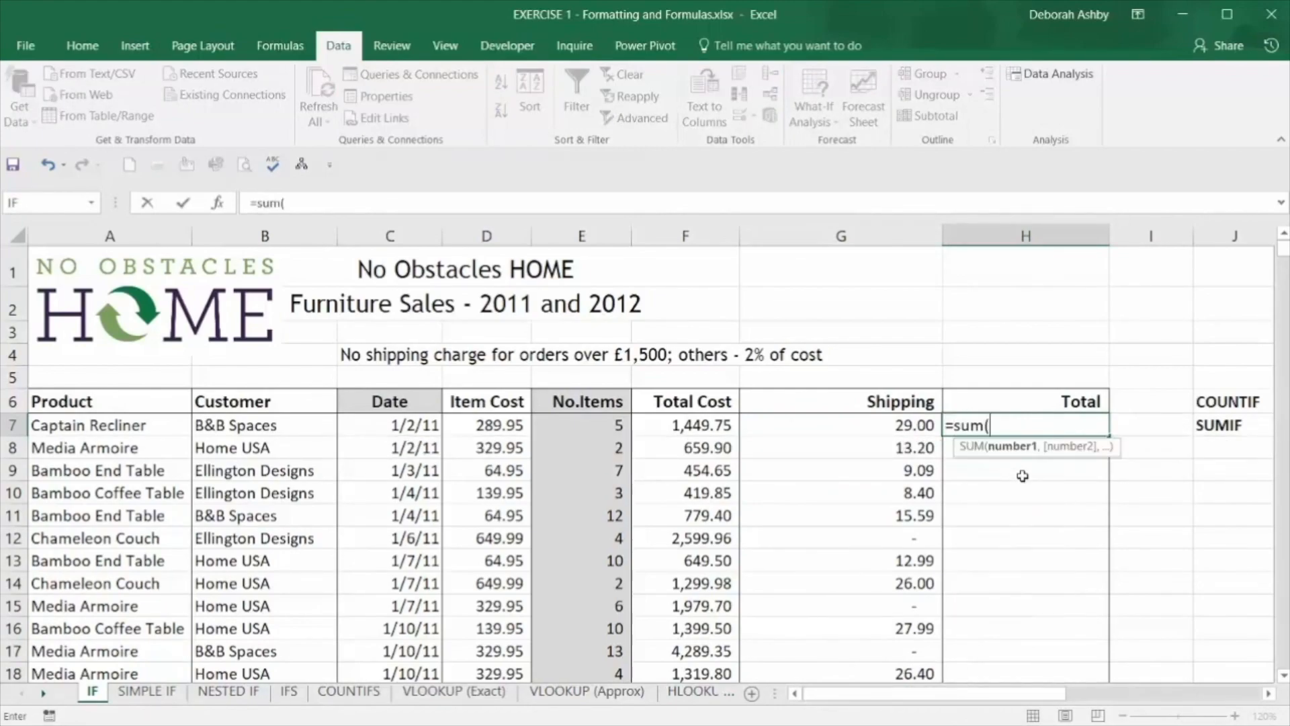
pyautogui.click(682, 426)
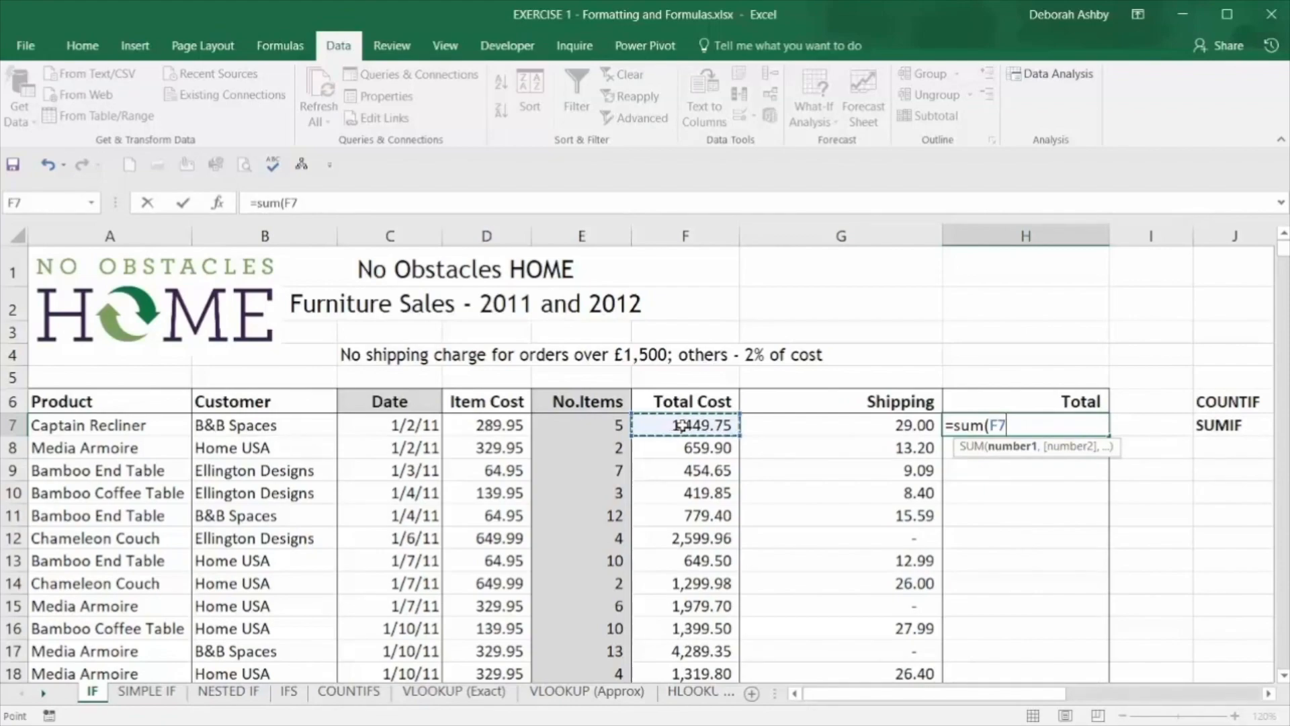
pyautogui.write('+')
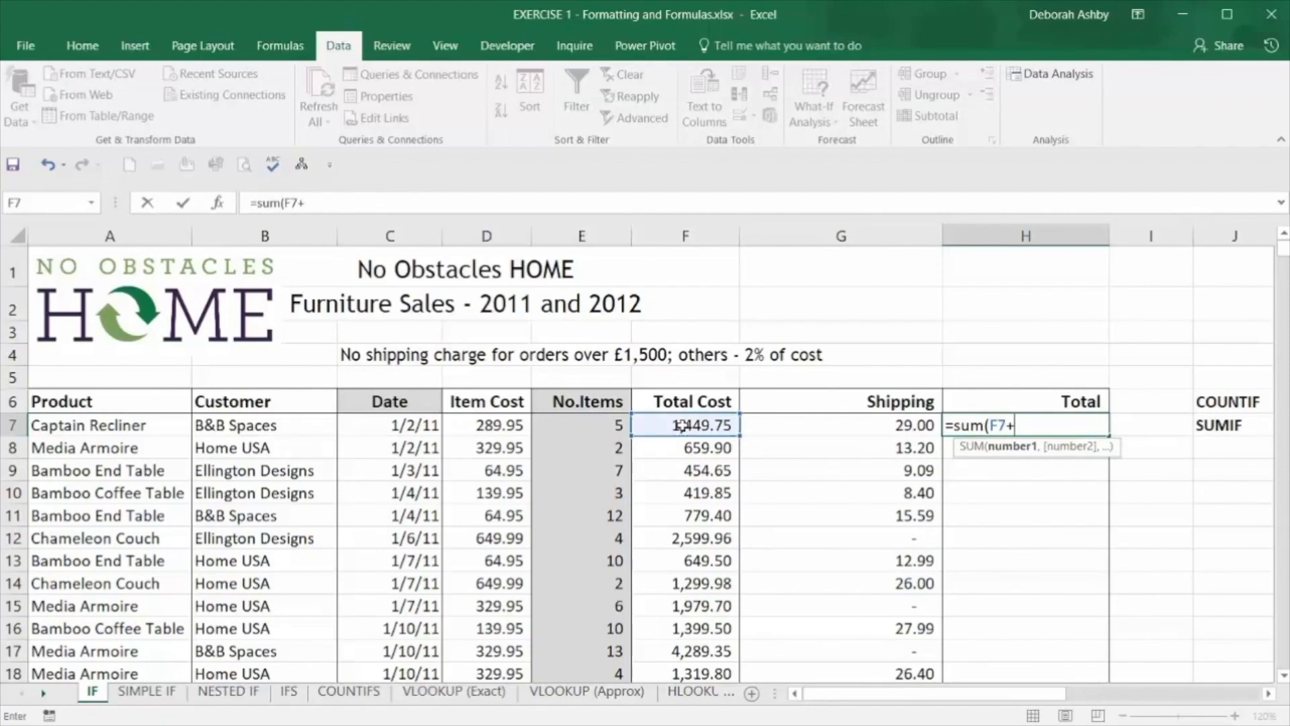
pyautogui.click(834, 428)
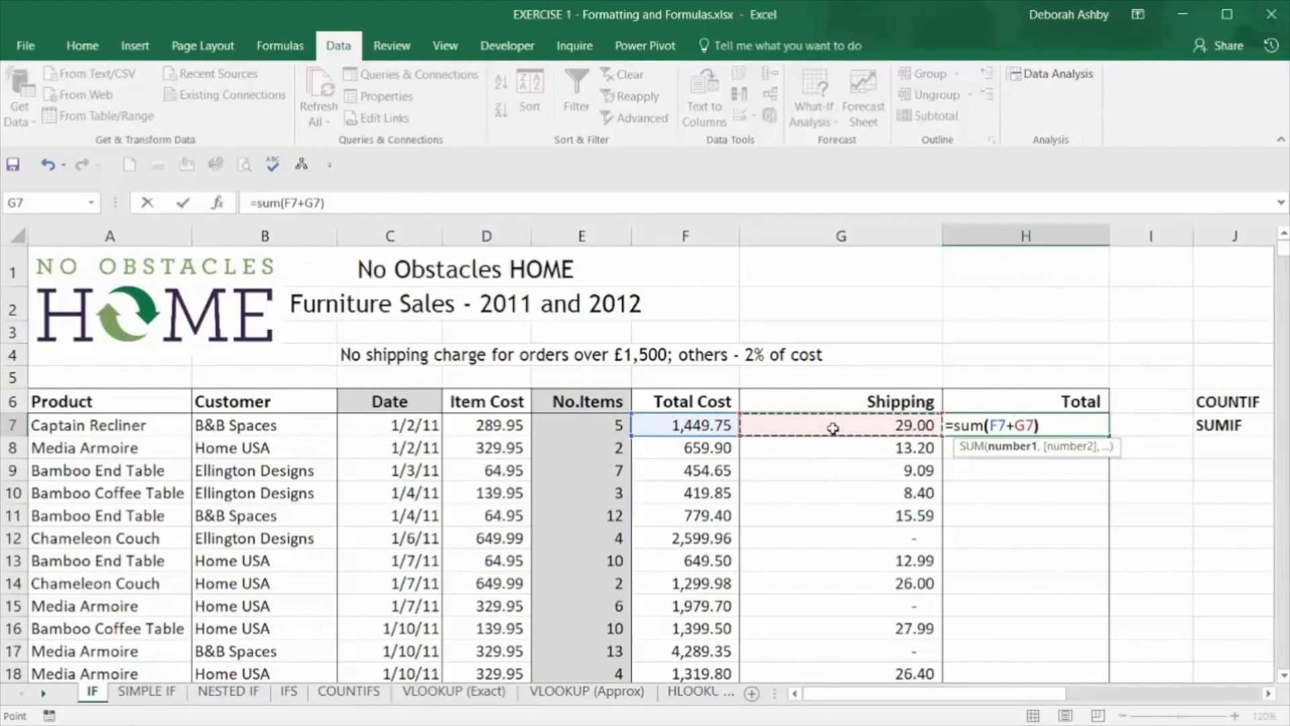
pyautogui.press('Return')
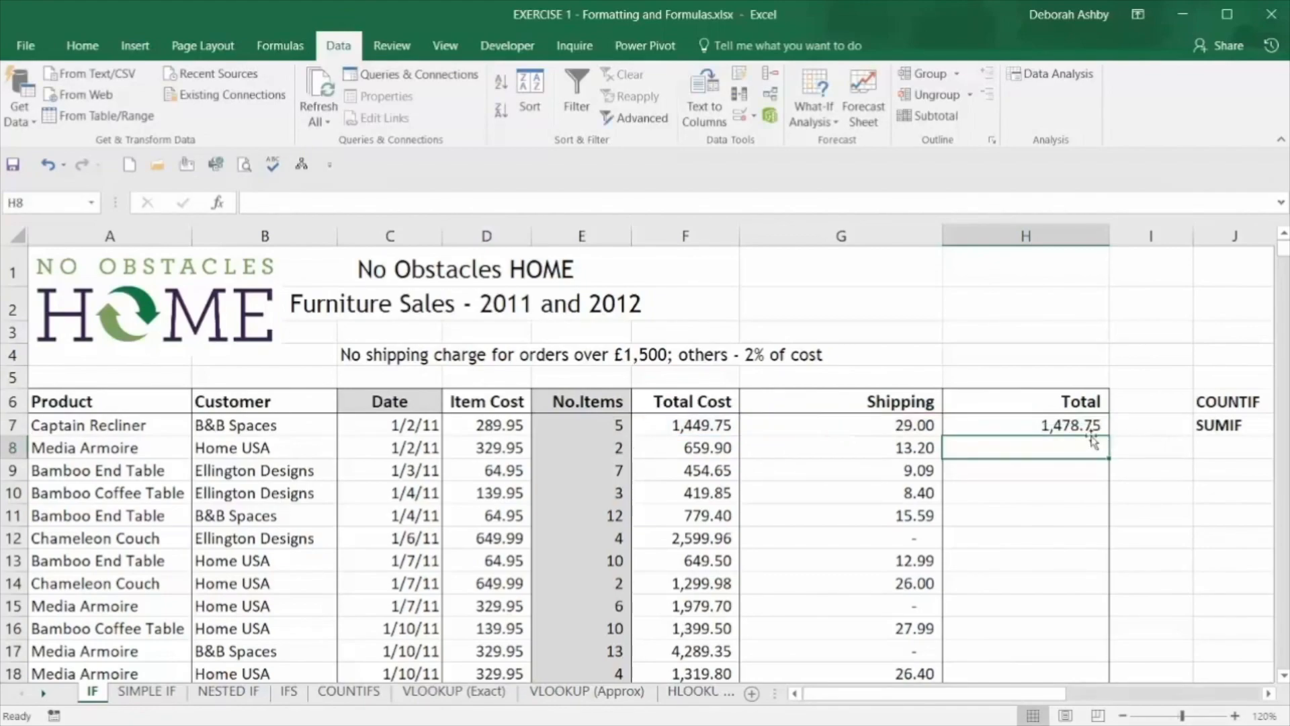
# Fill the total formula from H7 down the whole Total column.
pyautogui.click(1077, 422)
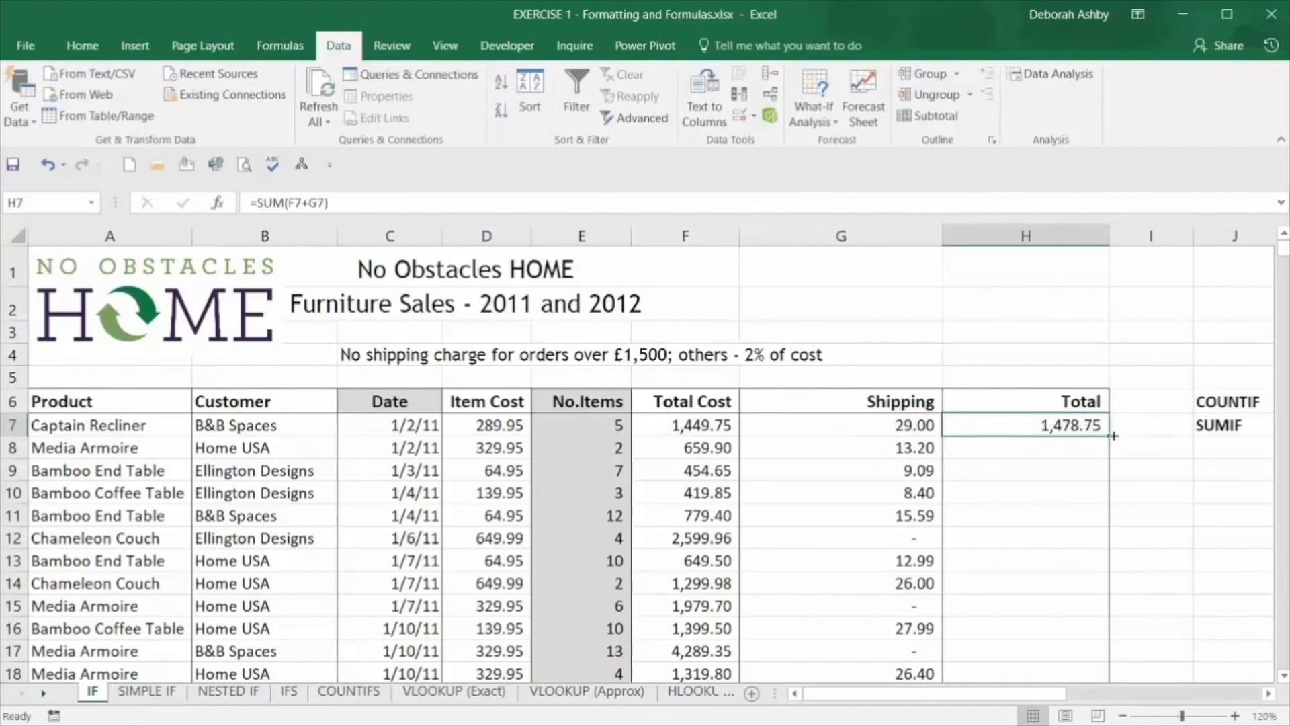
pyautogui.doubleClick(1107, 437)
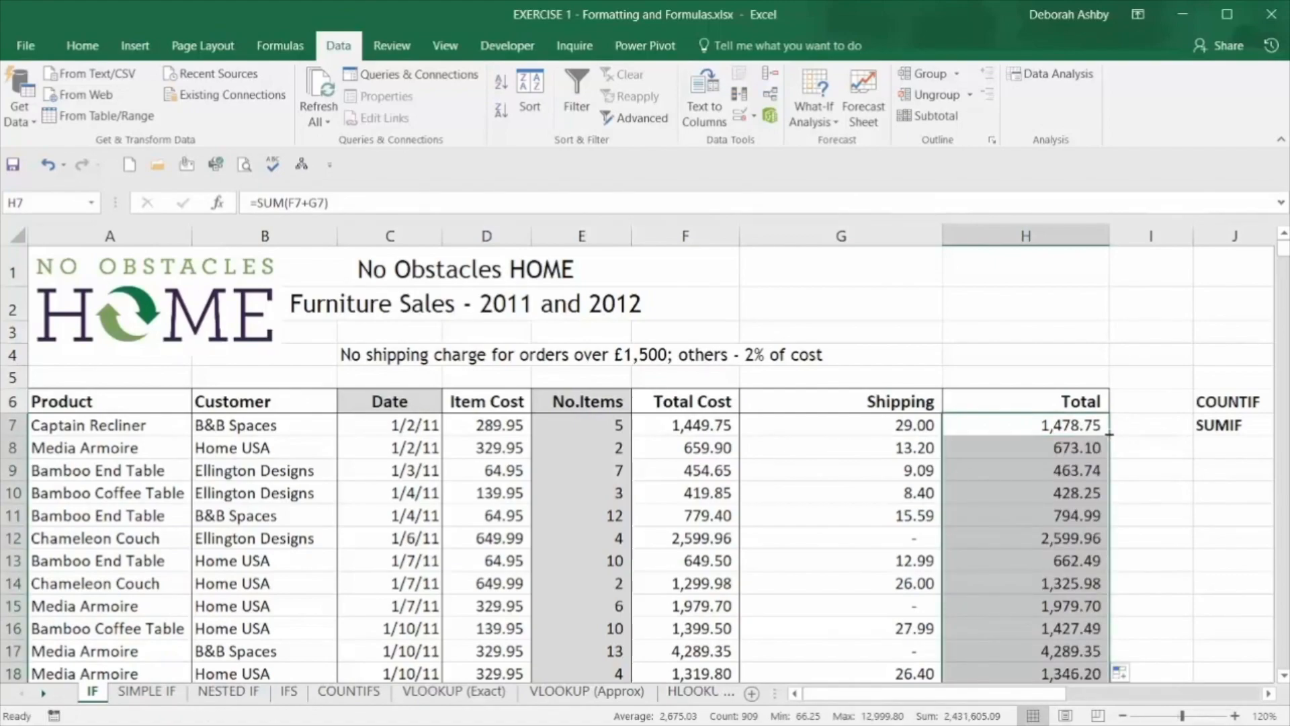
pyautogui.click(1133, 566)
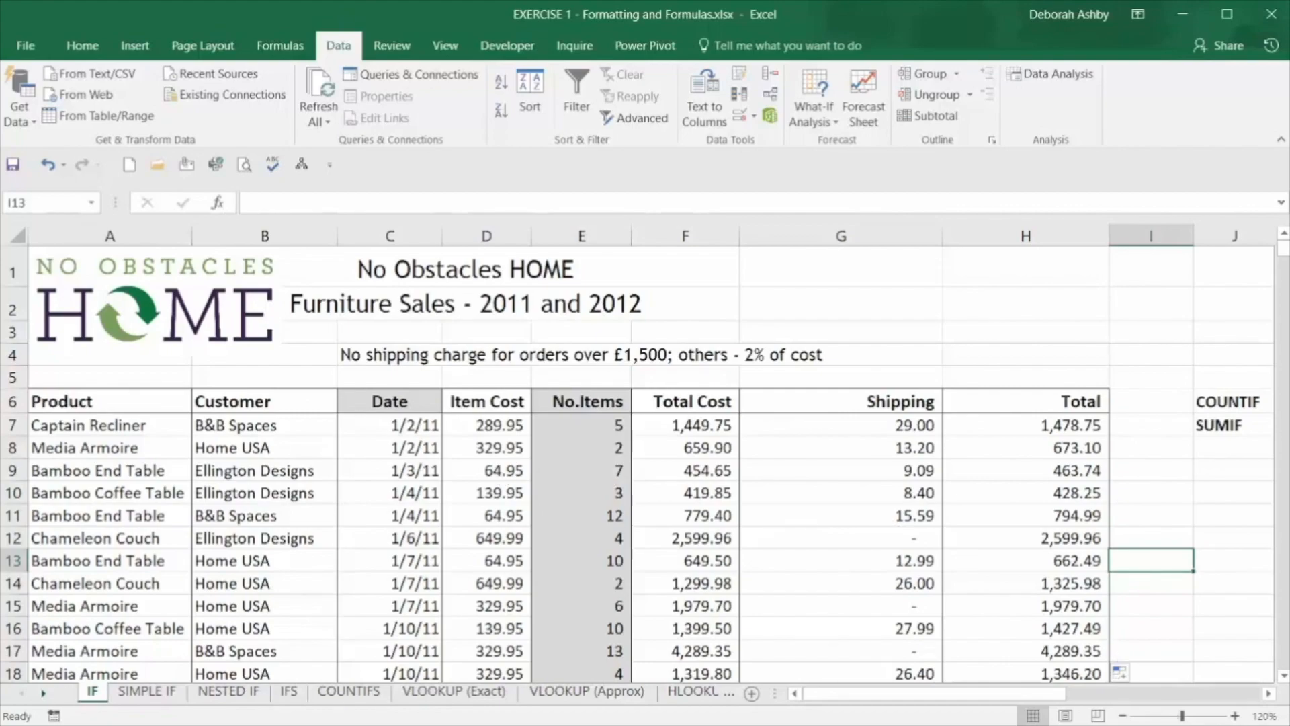
# Enter =COUNTIF(F6:F915,">1500") in K6, beside the COUNTIF label, to count the orders costing over 1500.
pyautogui.click(948, 695)
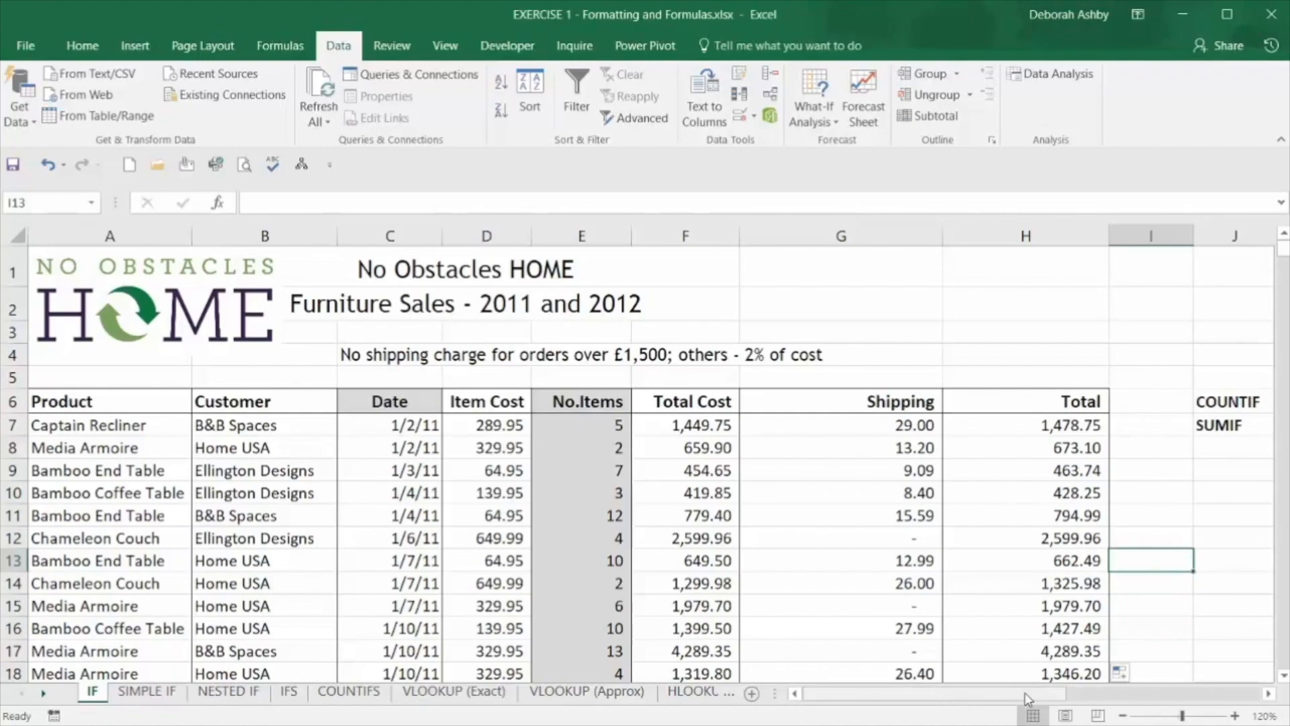
pyautogui.moveTo(1038, 694); pyautogui.dragTo(1074, 698)
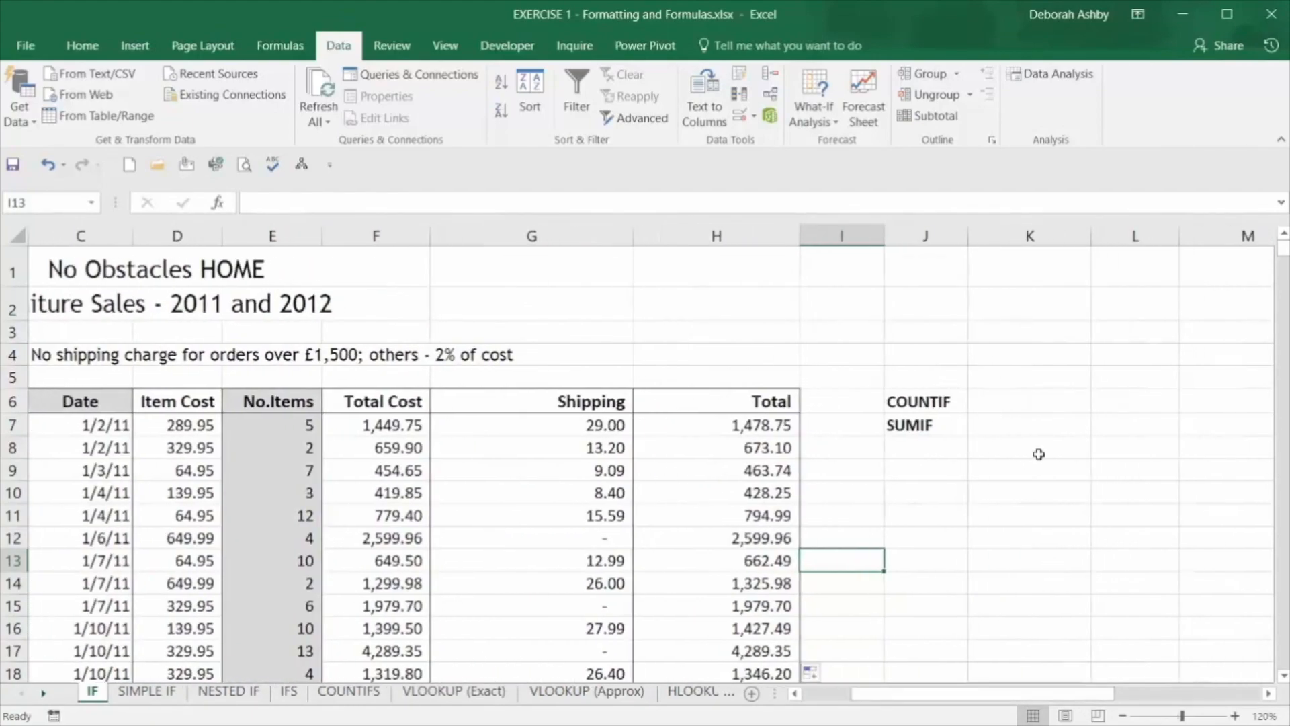
pyautogui.click(1025, 408)
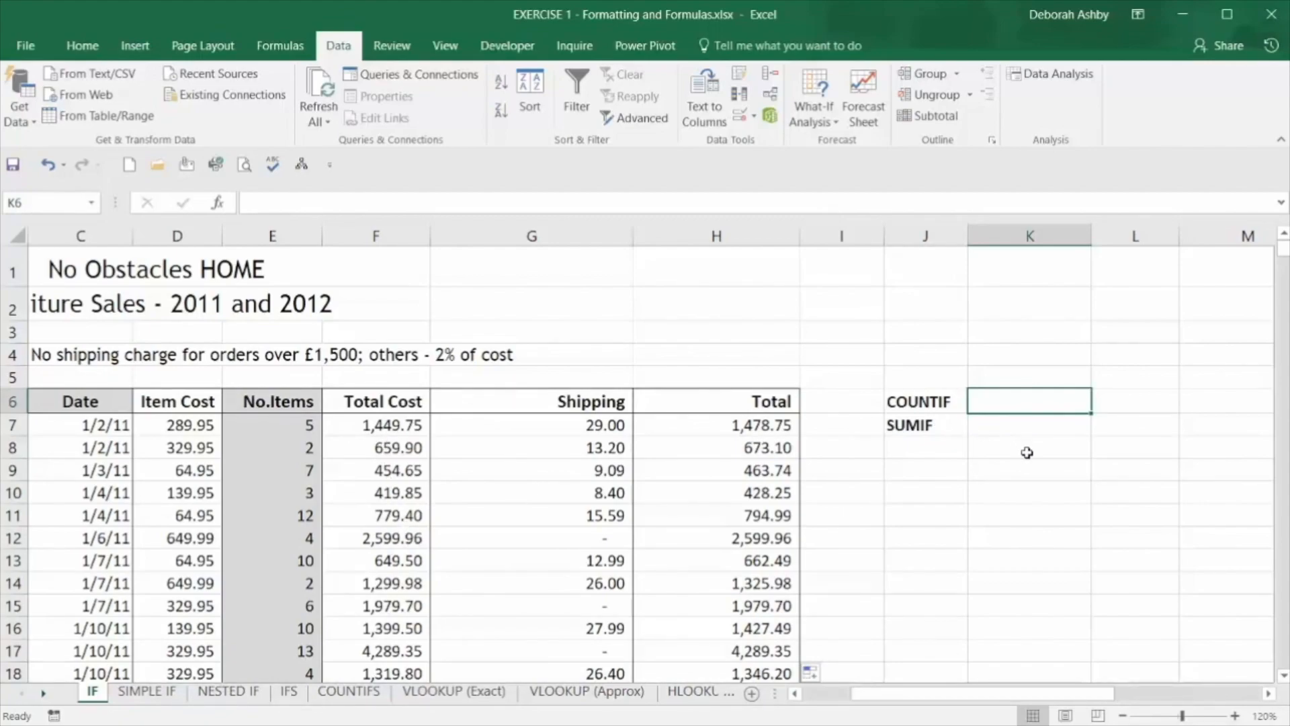
pyautogui.write('=countif')
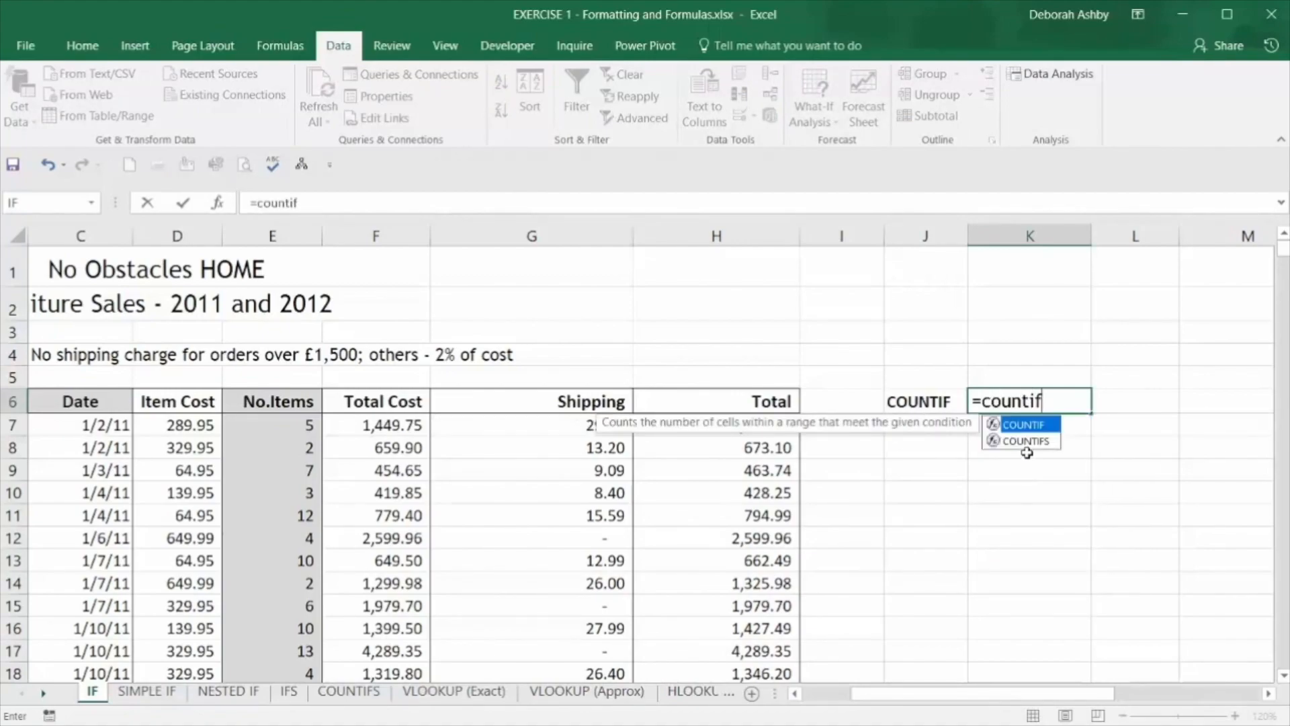
pyautogui.write('(')
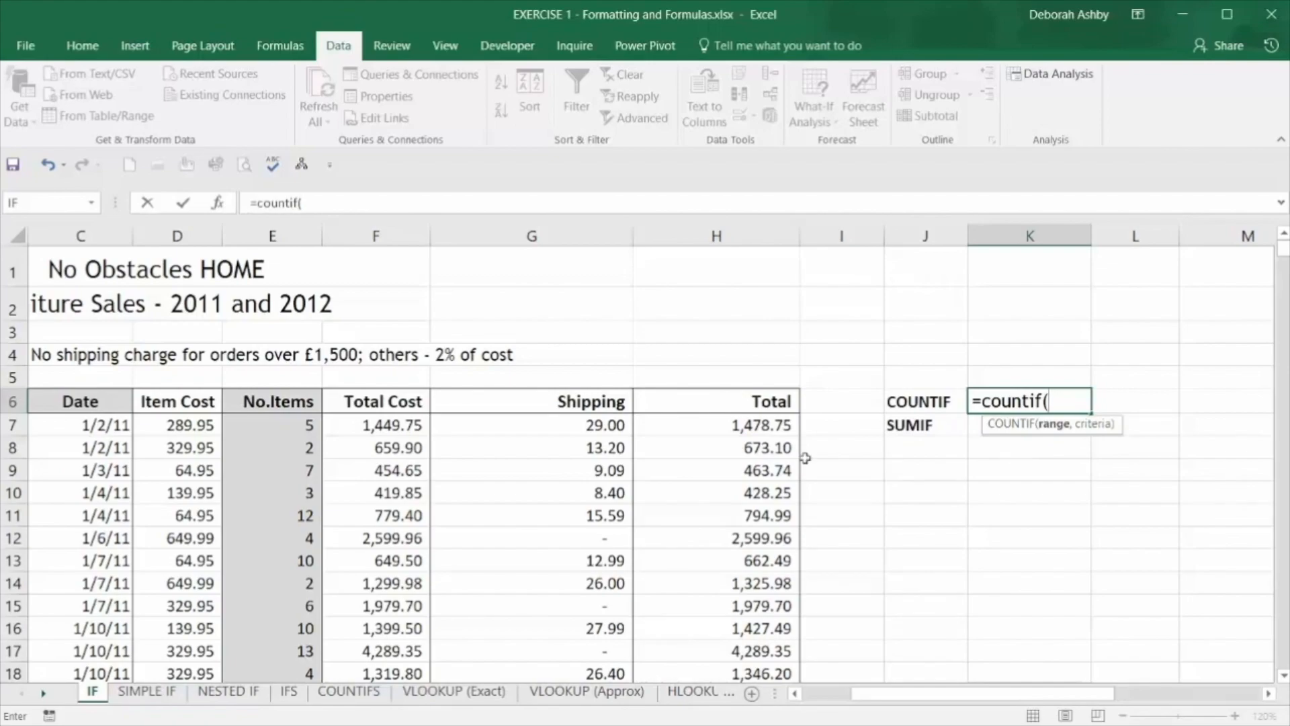
pyautogui.click(398, 425)
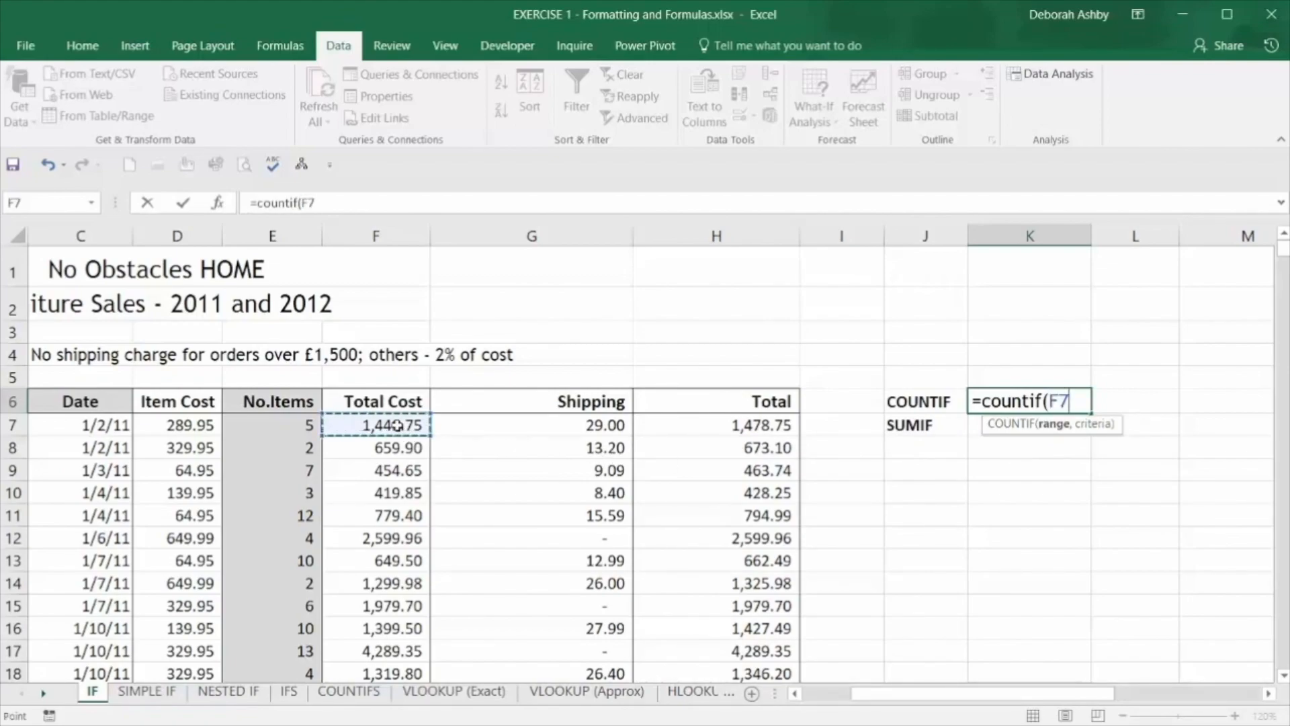
pyautogui.hotkey('ctrl', 'shift', 'Down')
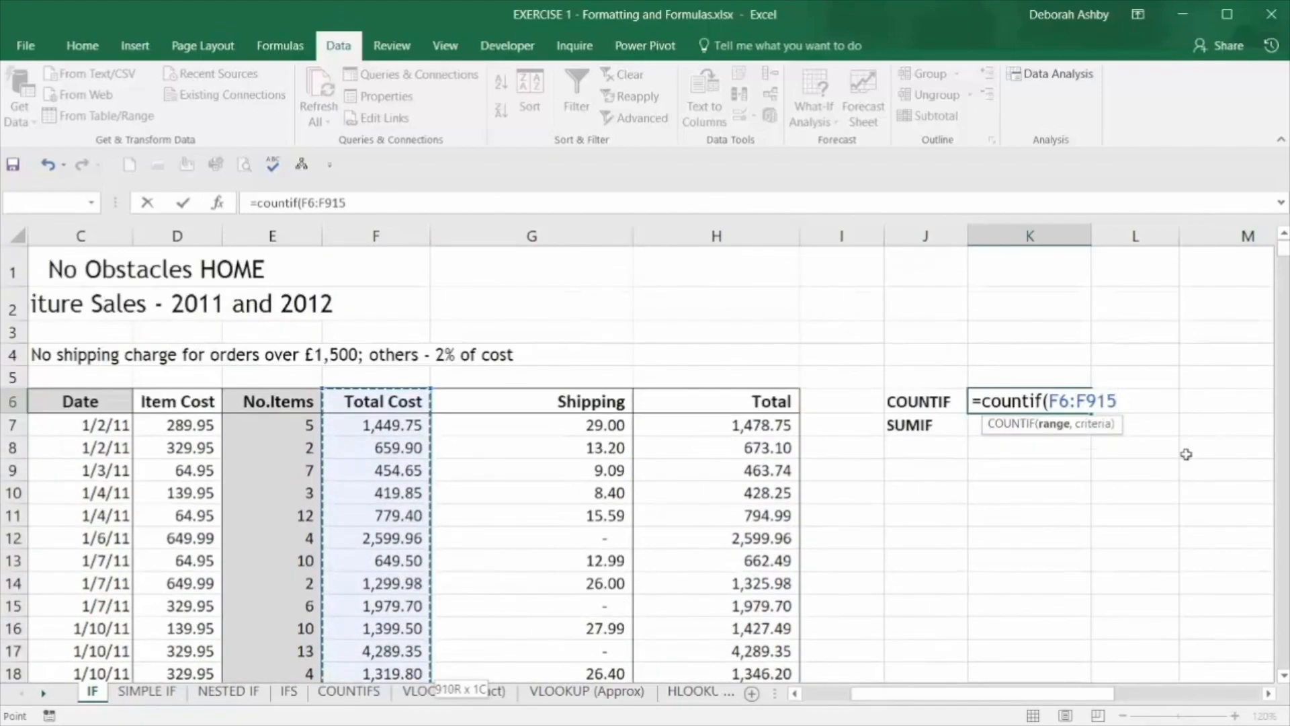
pyautogui.write(',')
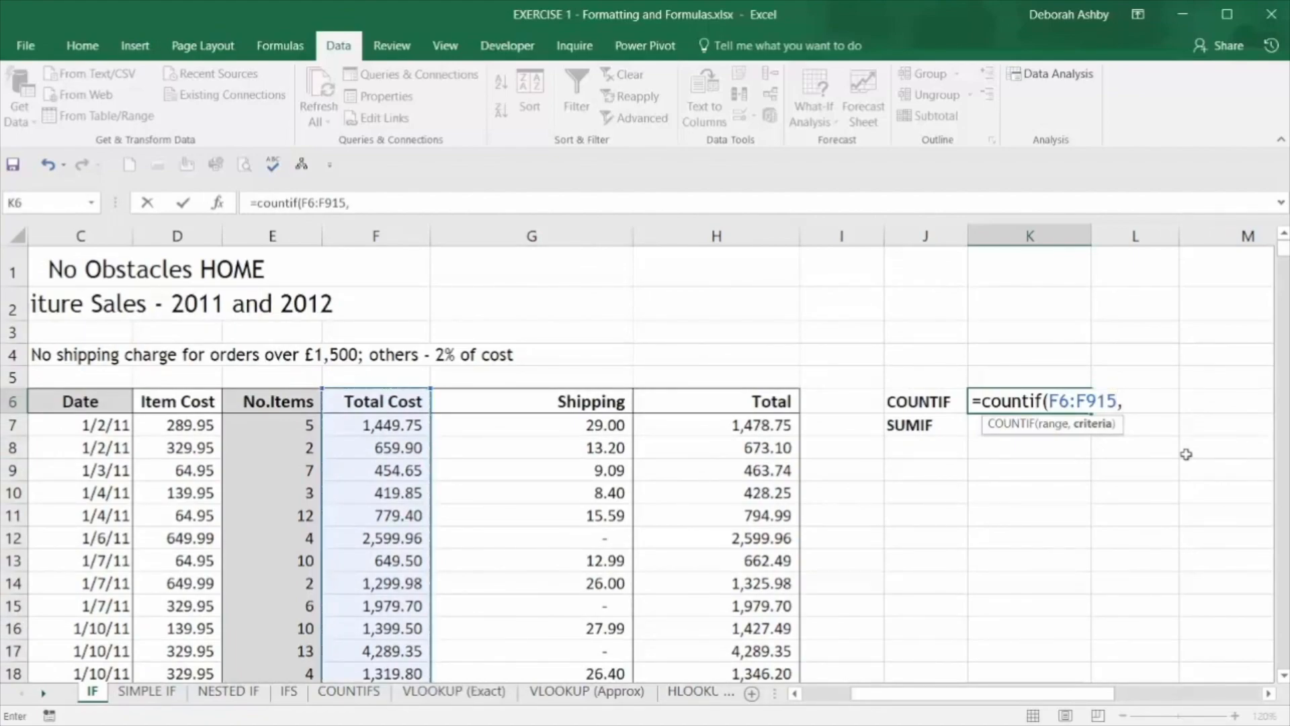
pyautogui.write('">1500"')
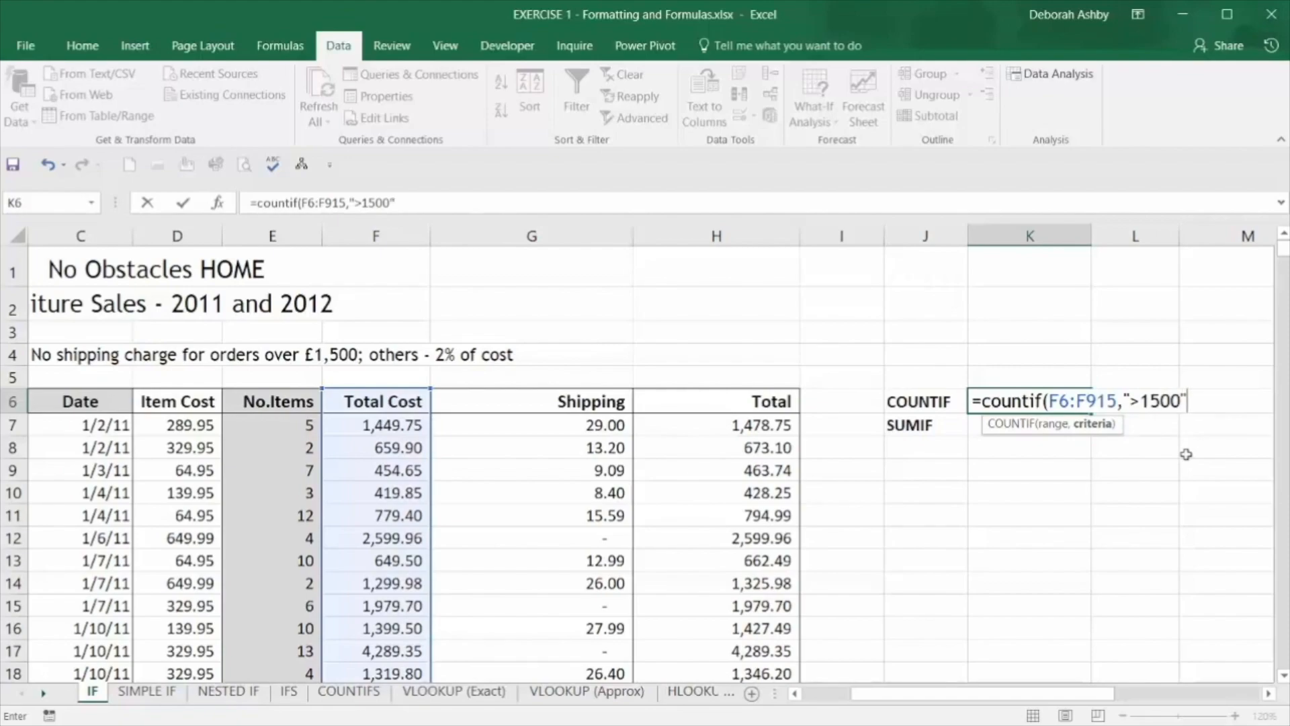
pyautogui.write(')')
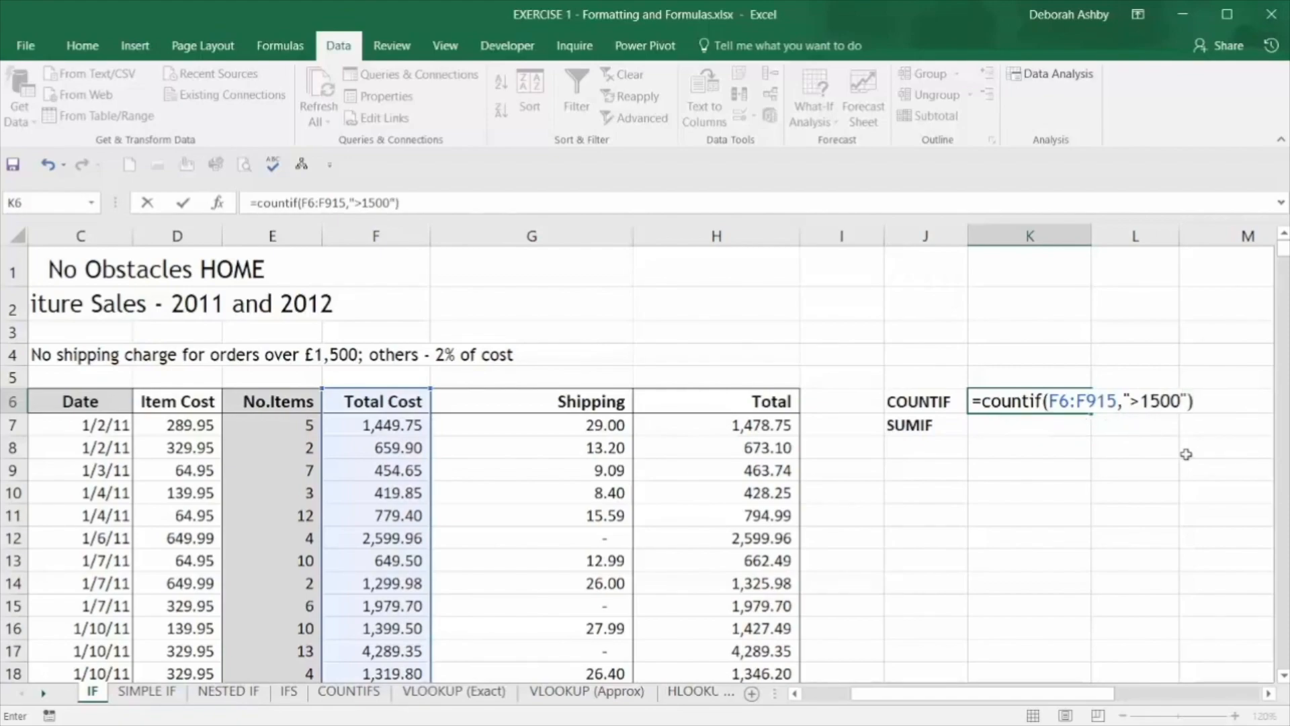
pyautogui.press('Return')
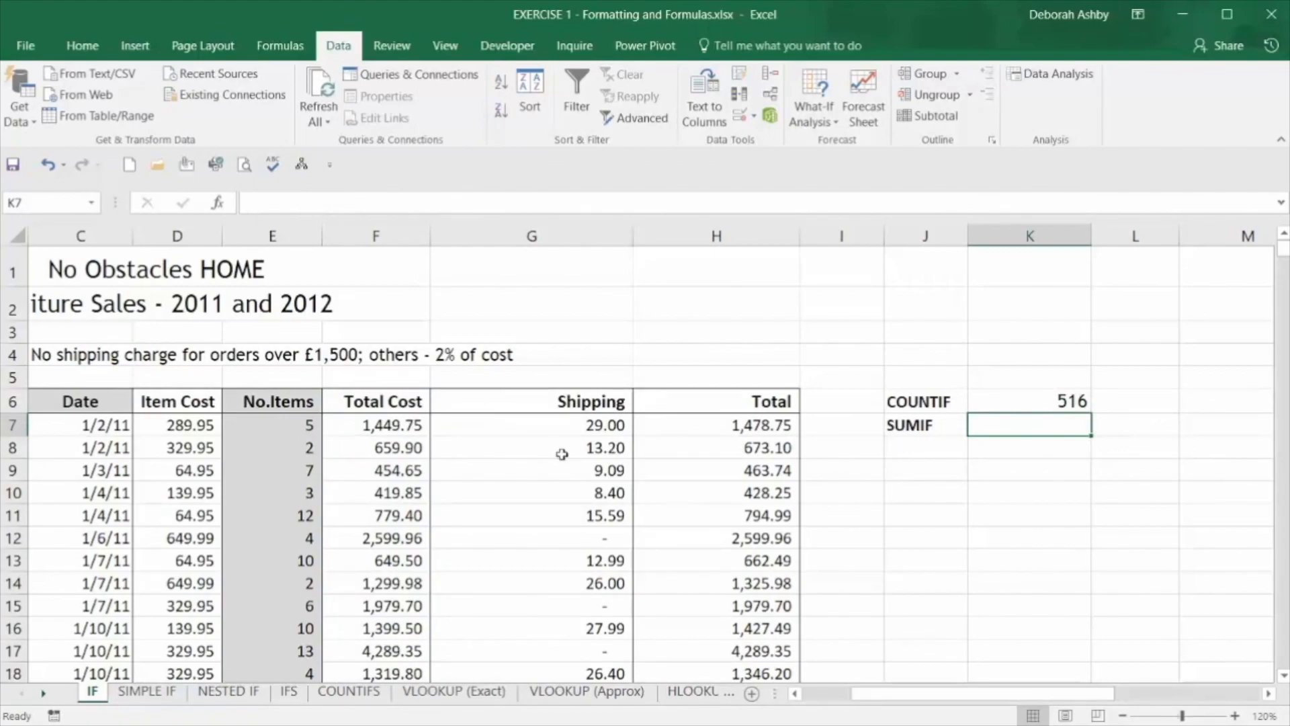
# Name the Total Cost column range F6:F915, header included, as Total_Sales.
pyautogui.click(381, 402)
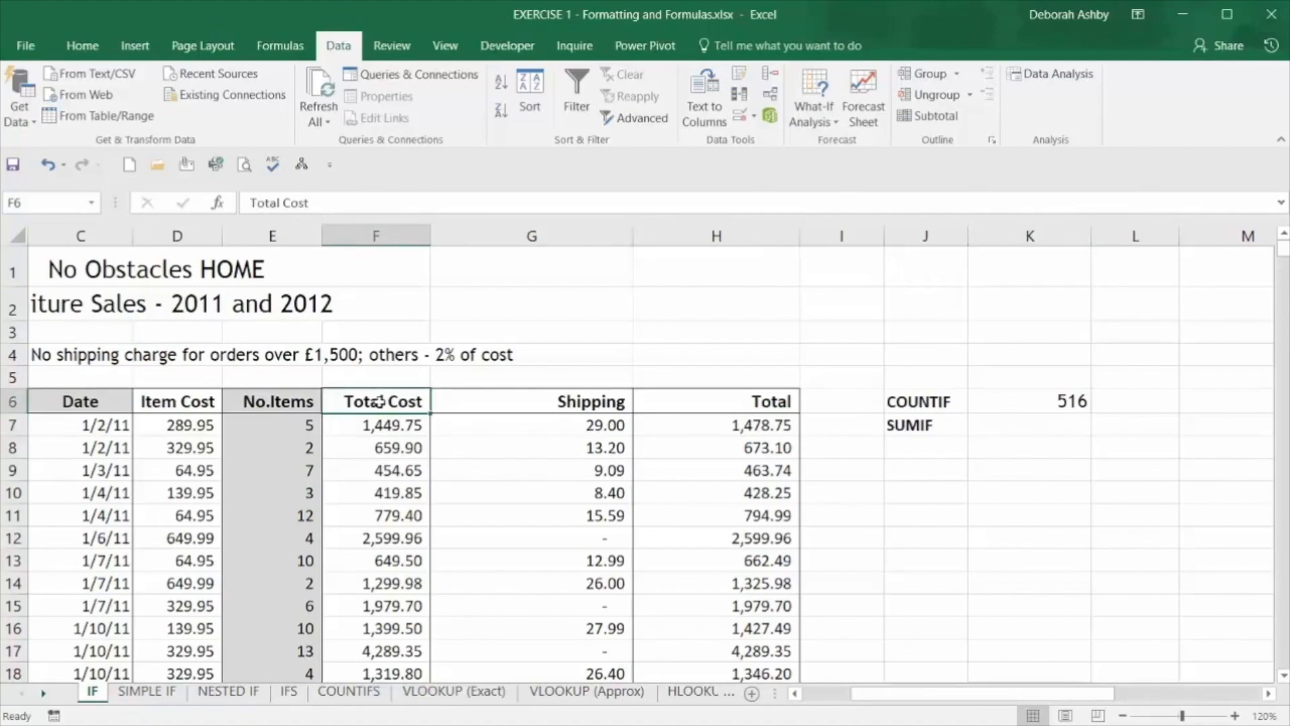
pyautogui.hotkey('ctrl', 'shift', 'Down')
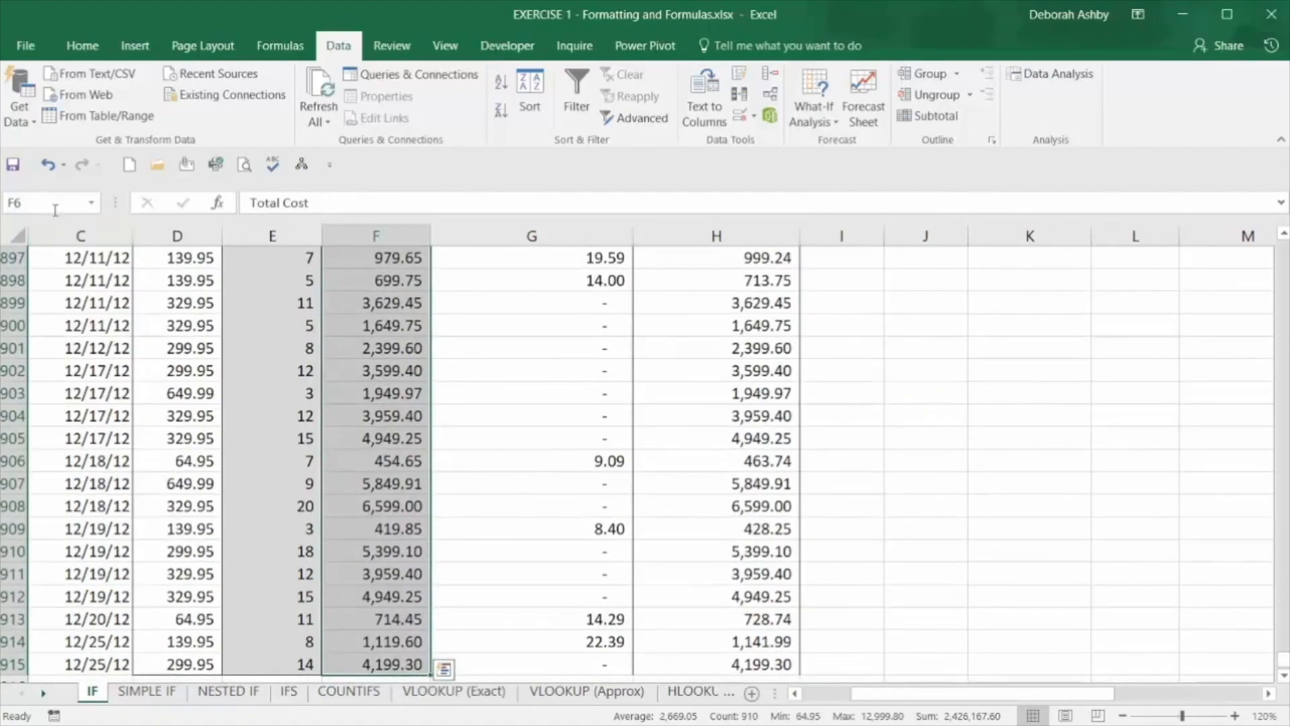
pyautogui.click(52, 201)
pyautogui.write('Total_Sales')
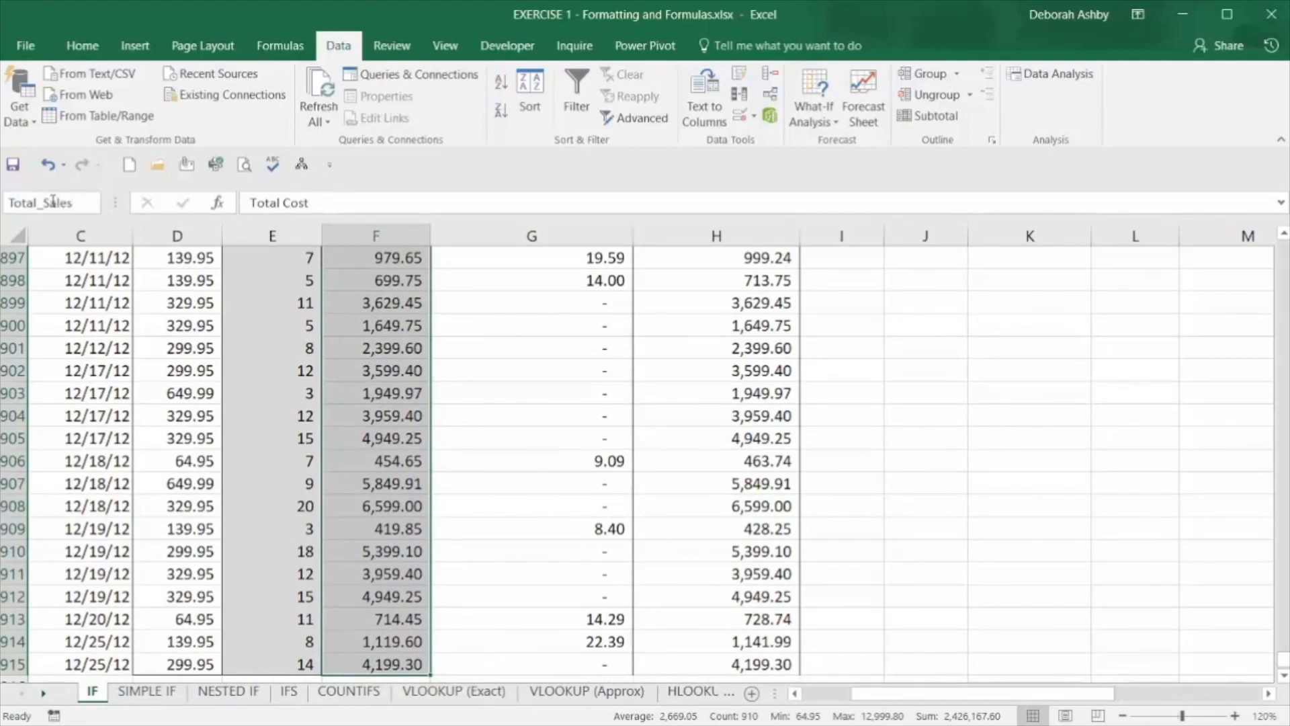
pyautogui.press('Return')
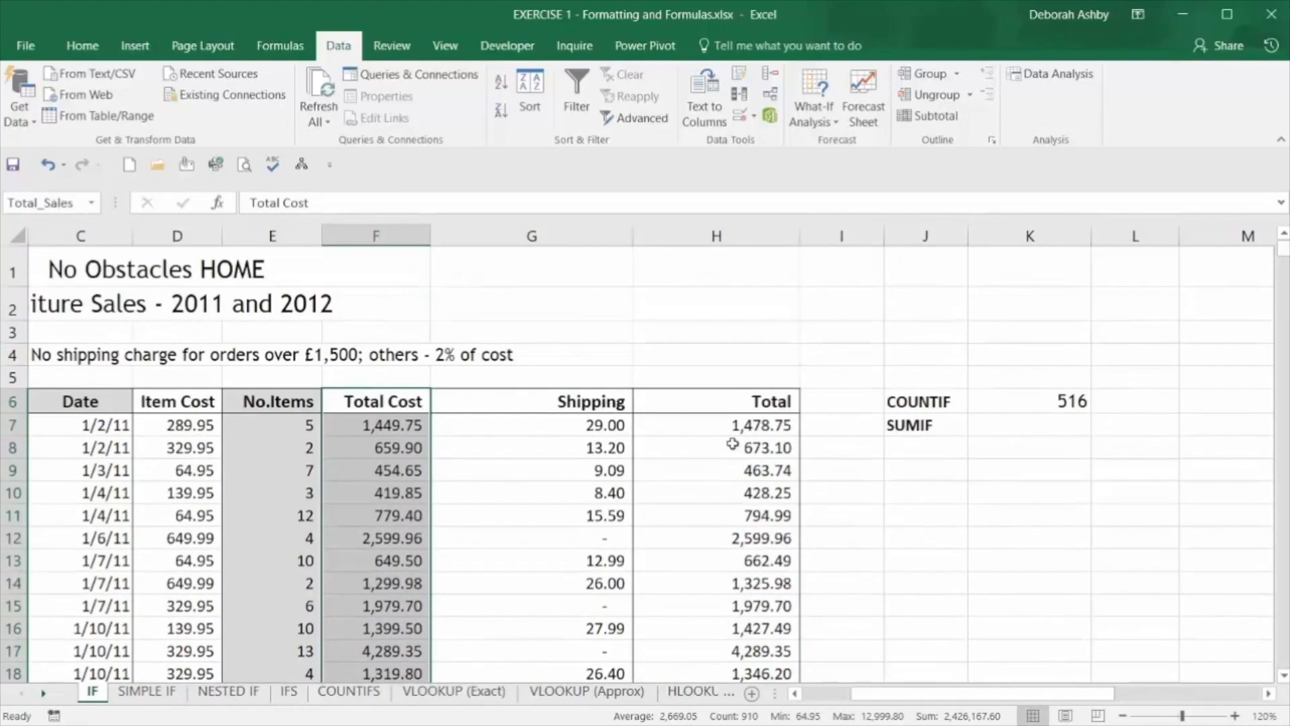
# Enter =SUMIF(Total_Sales,">1500") in K7, beside the SUMIF label, to sum the orders costing over 1500.
pyautogui.click(1045, 426)
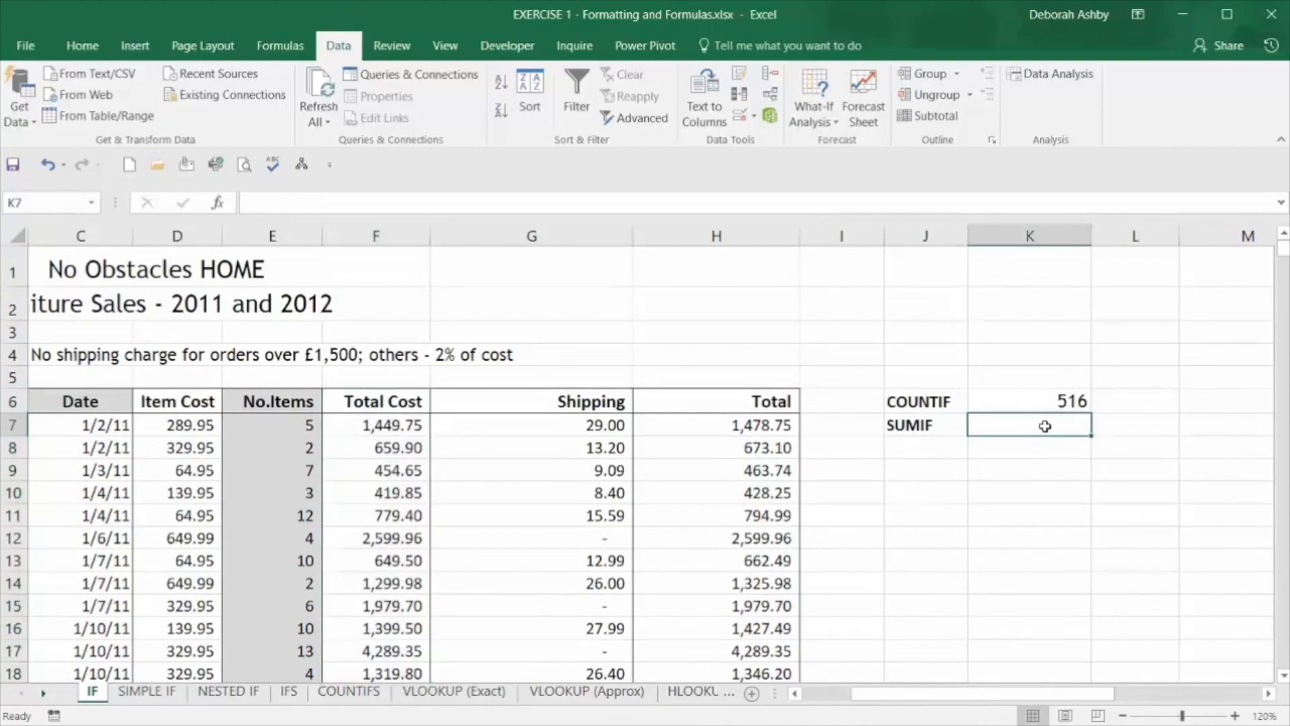
pyautogui.write('=s')
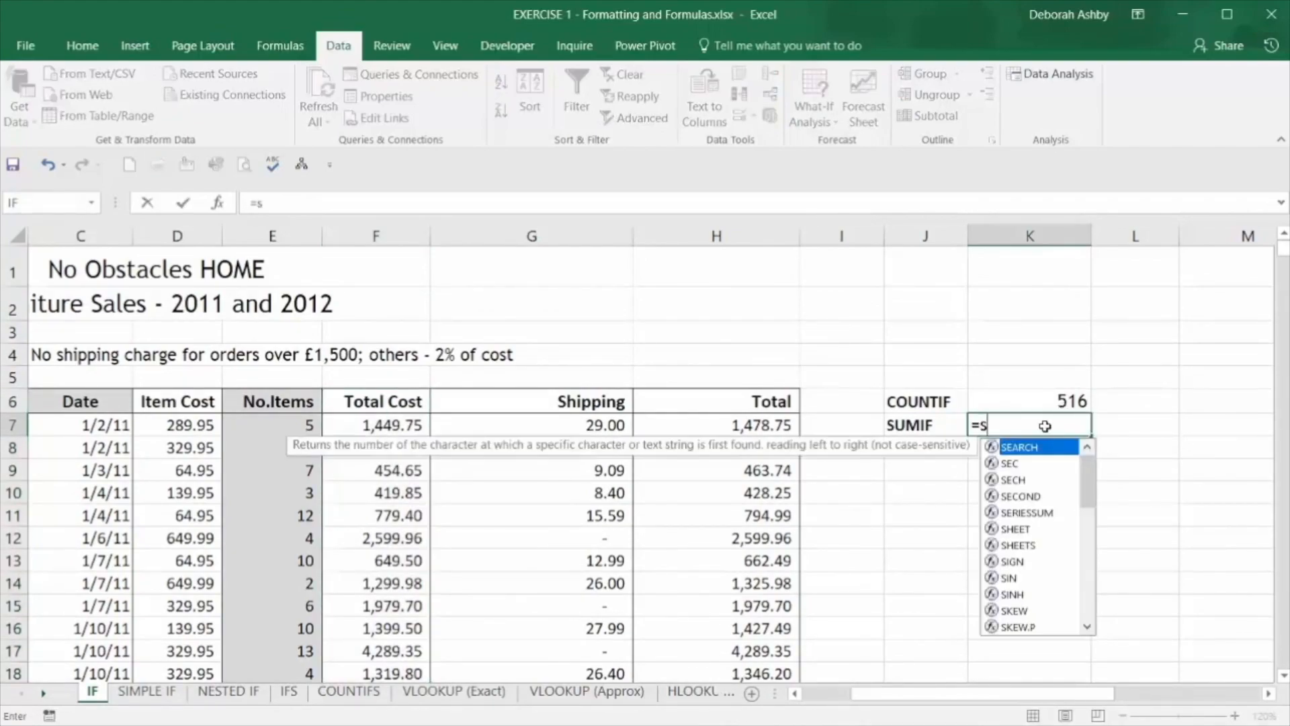
pyautogui.write('umif(')
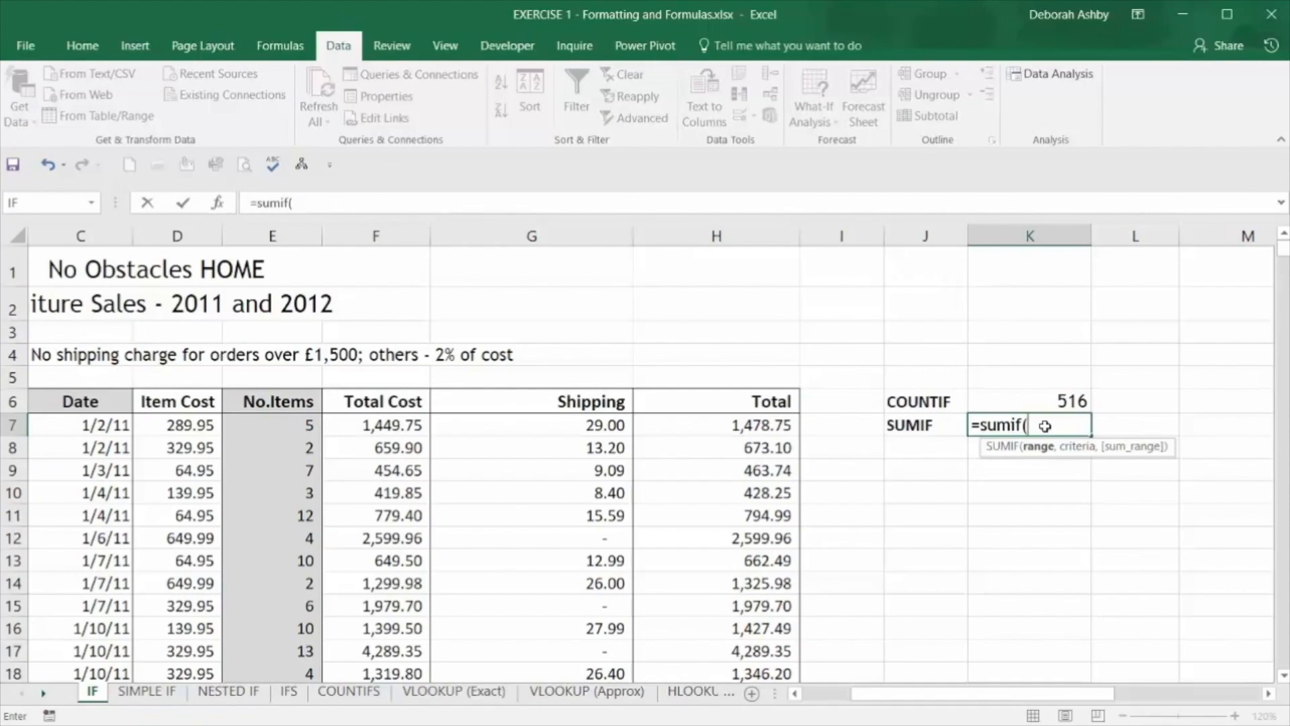
pyautogui.write('Tota')
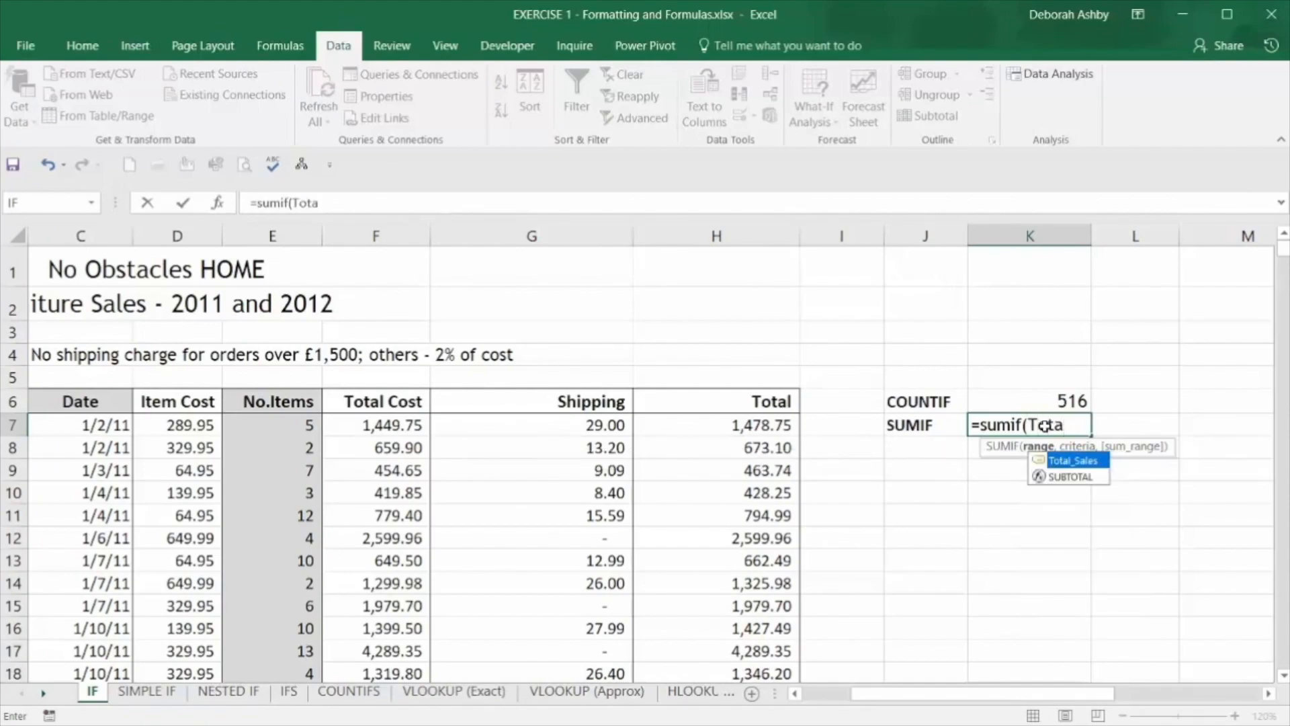
pyautogui.doubleClick(1094, 462)
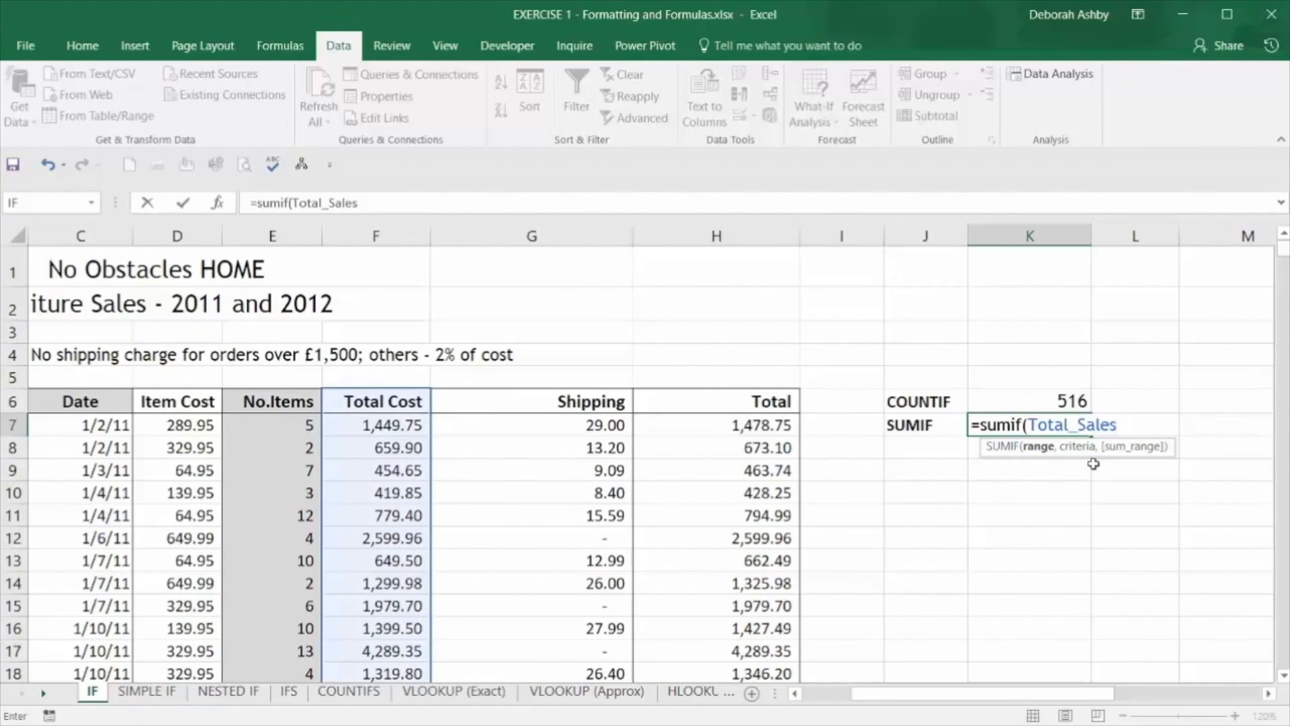
pyautogui.write(',">150')
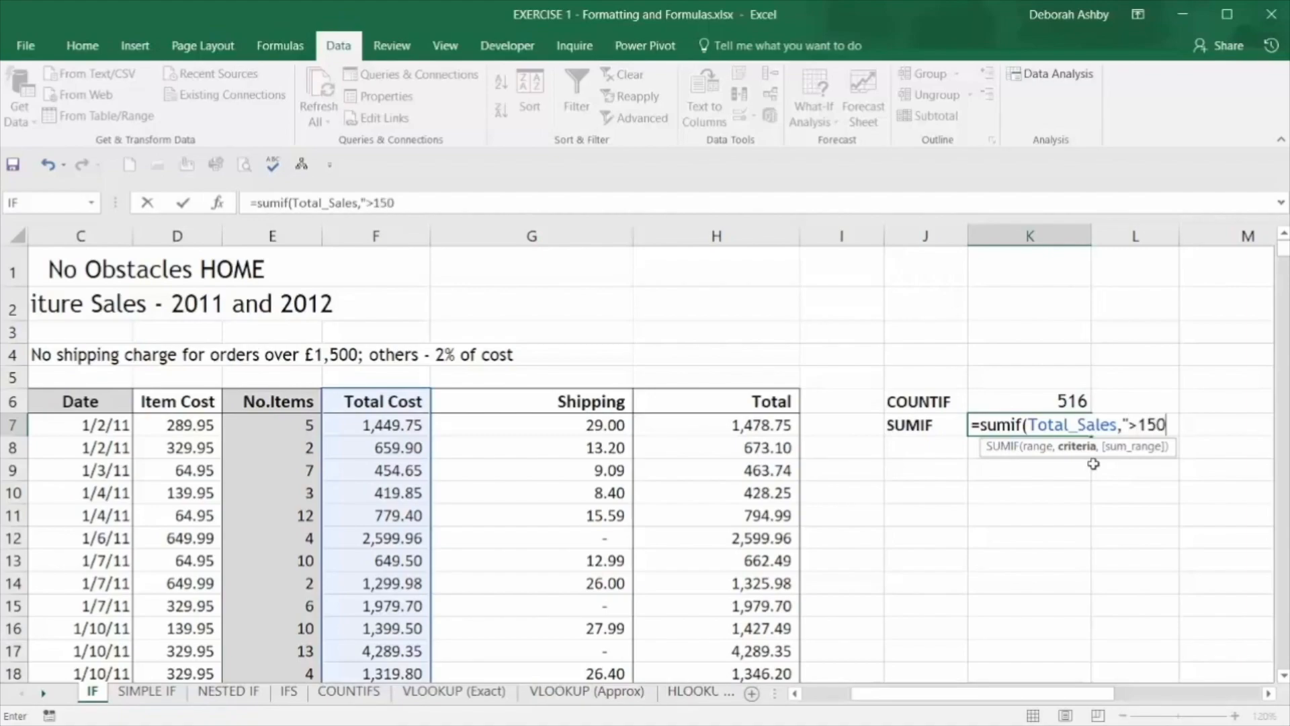
pyautogui.write('0")')
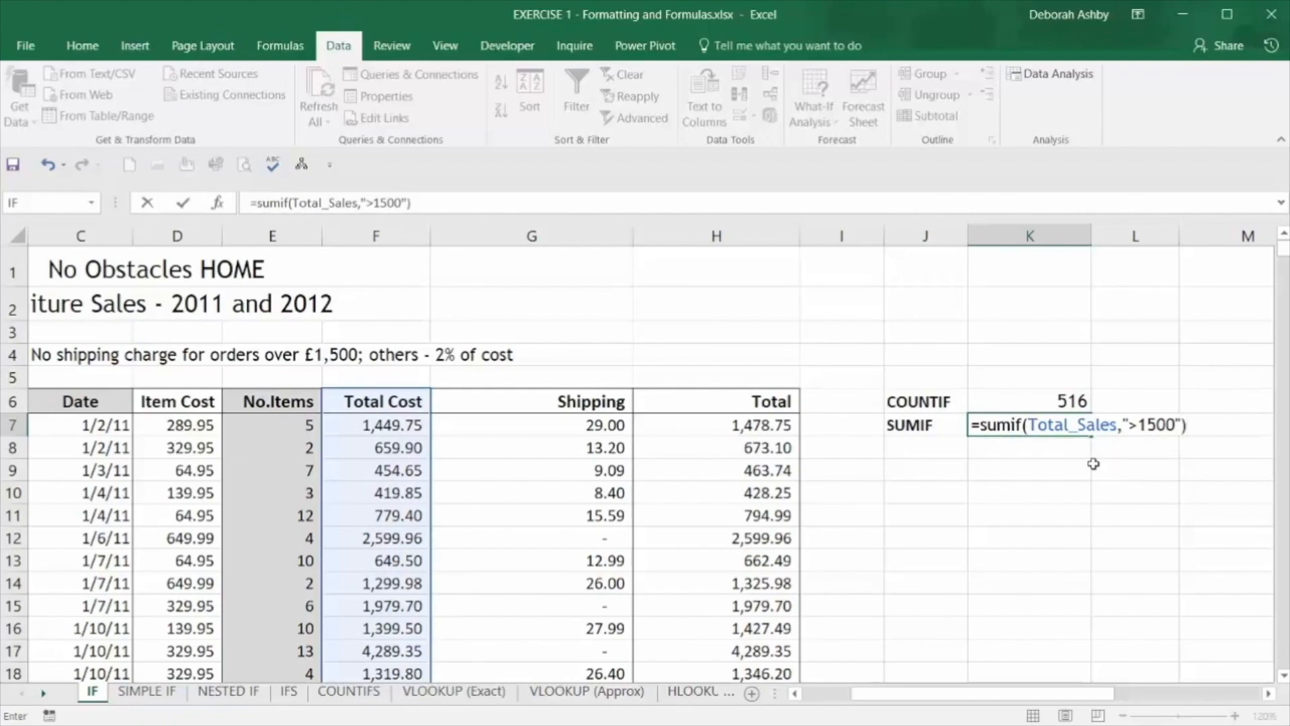
pyautogui.press('Return')
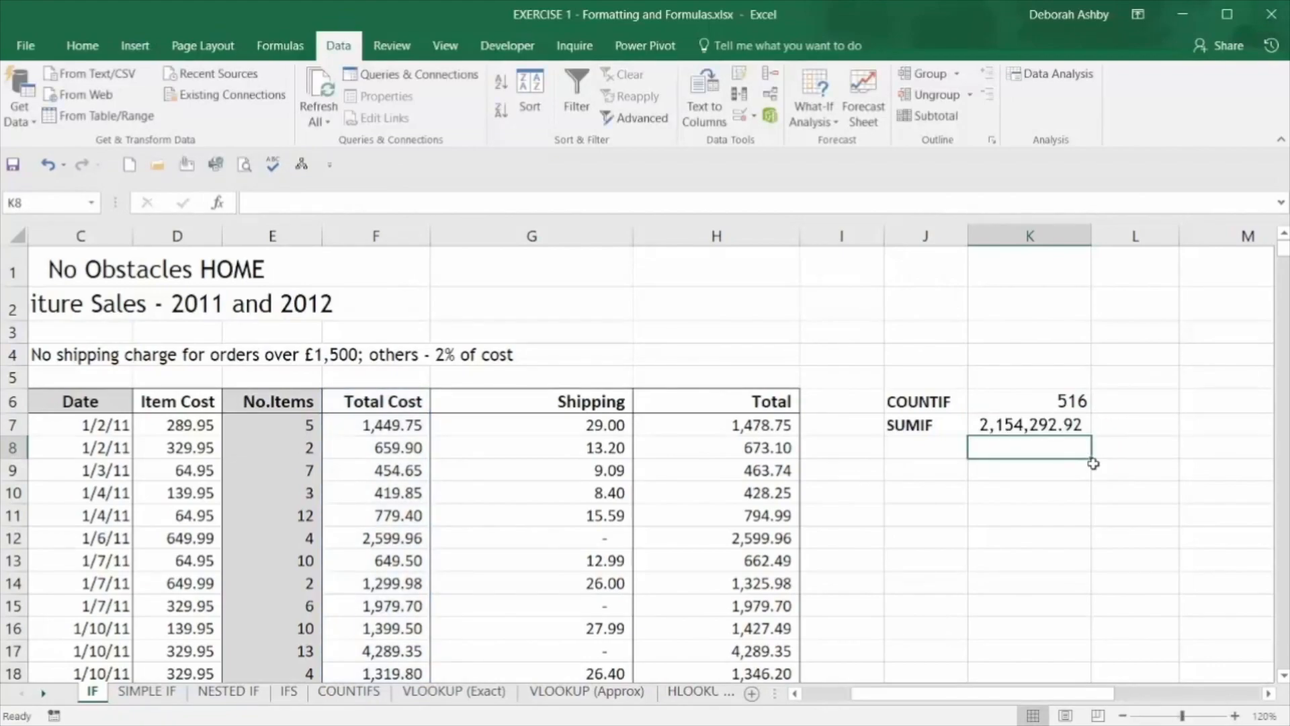
pyautogui.click(1038, 425)
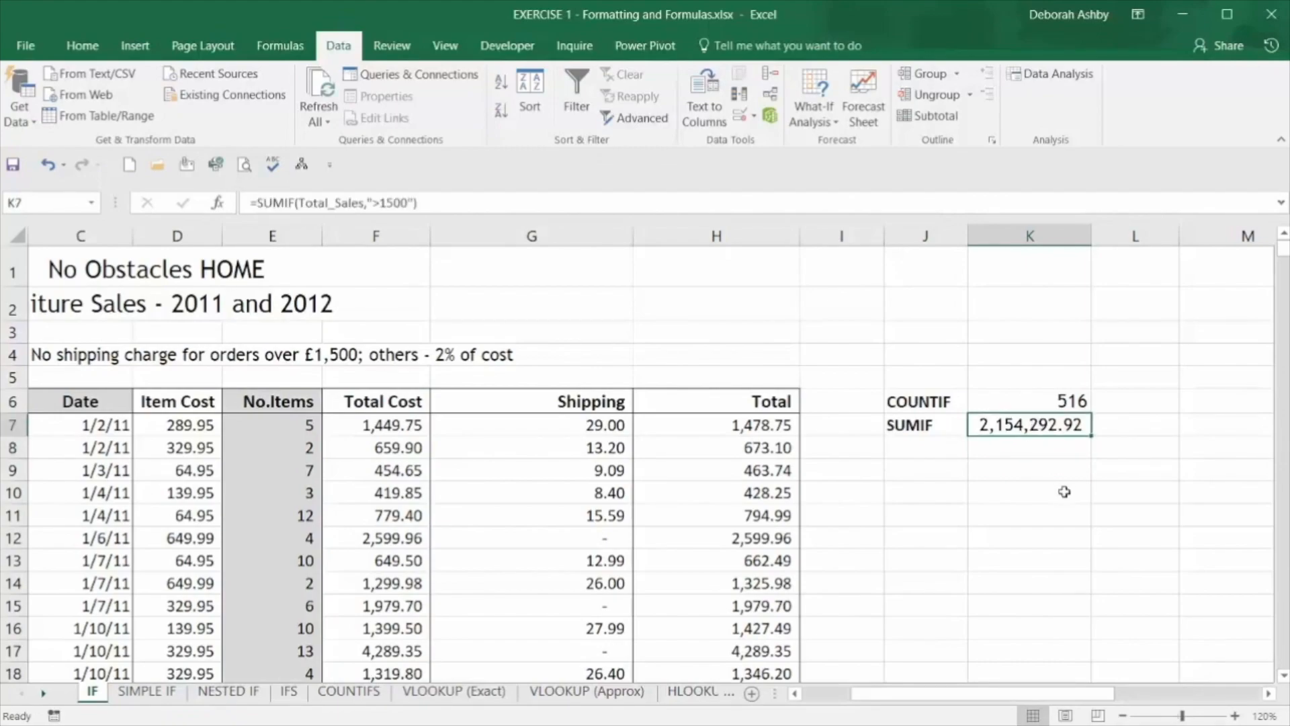